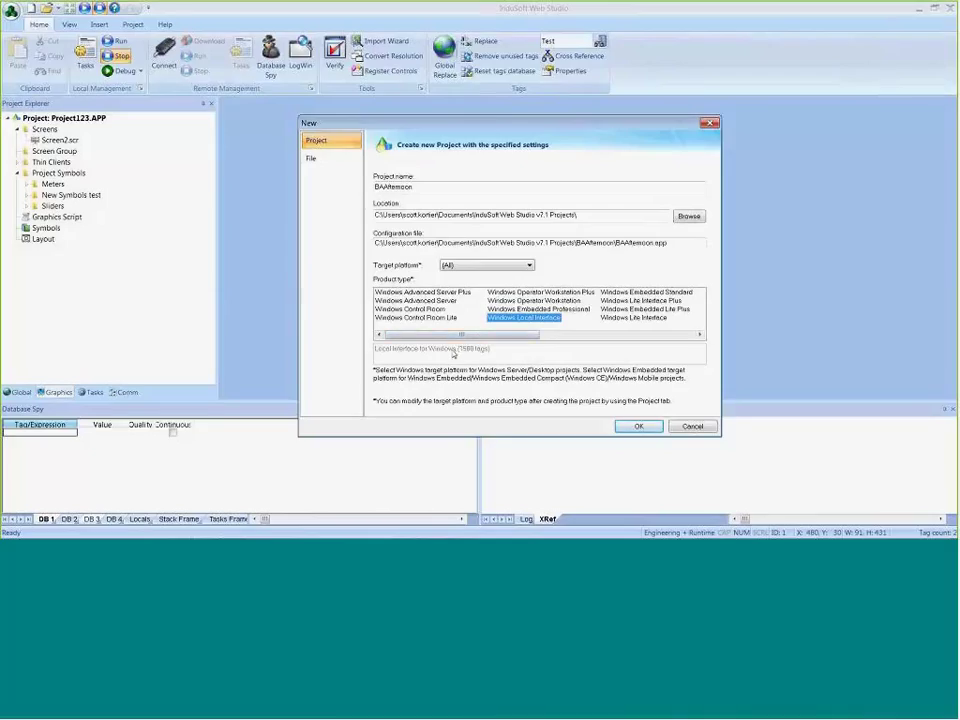
- Compare the tag limits of the product types, including Windows Advanced Server Plus, Windows Local Interface and Windows Embedded Lite
{"action": "left_click", "coordinate": [440, 292]}
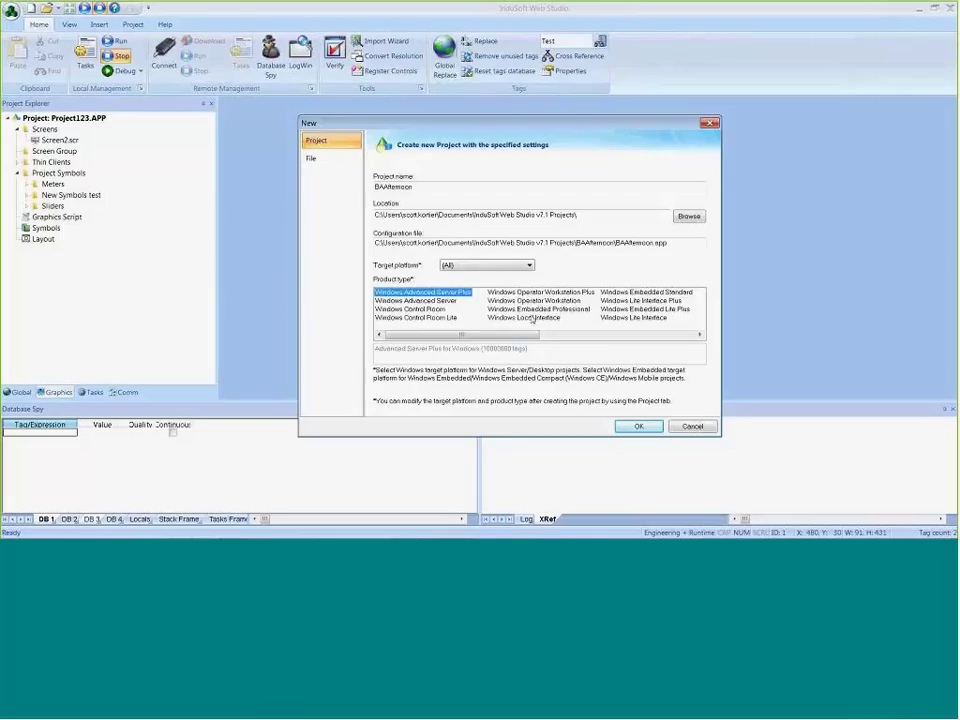
{"action": "left_click", "coordinate": [524, 317]}
{"action": "left_click", "coordinate": [625, 334]}
{"action": "left_click", "coordinate": [625, 334]}
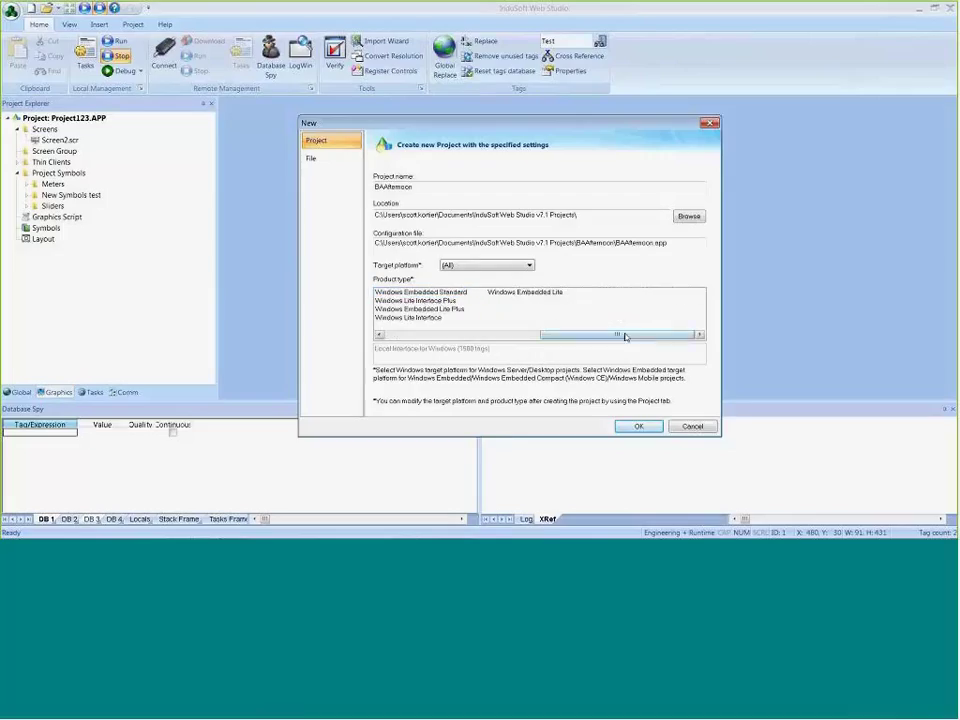
{"action": "left_click", "coordinate": [540, 294]}
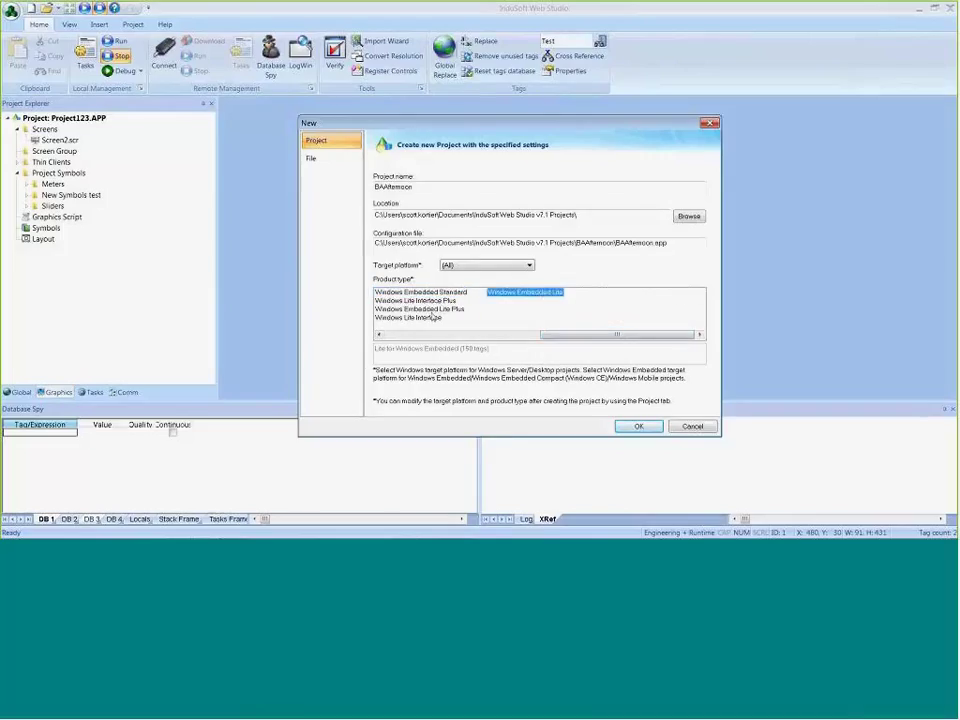
{"action": "left_click", "coordinate": [455, 337]}
- Create the BAAfternoon project as Windows Local Interface, using the Empty Application template and a custom 1920 x 1080 resolution
{"action": "left_click", "coordinate": [514, 318]}
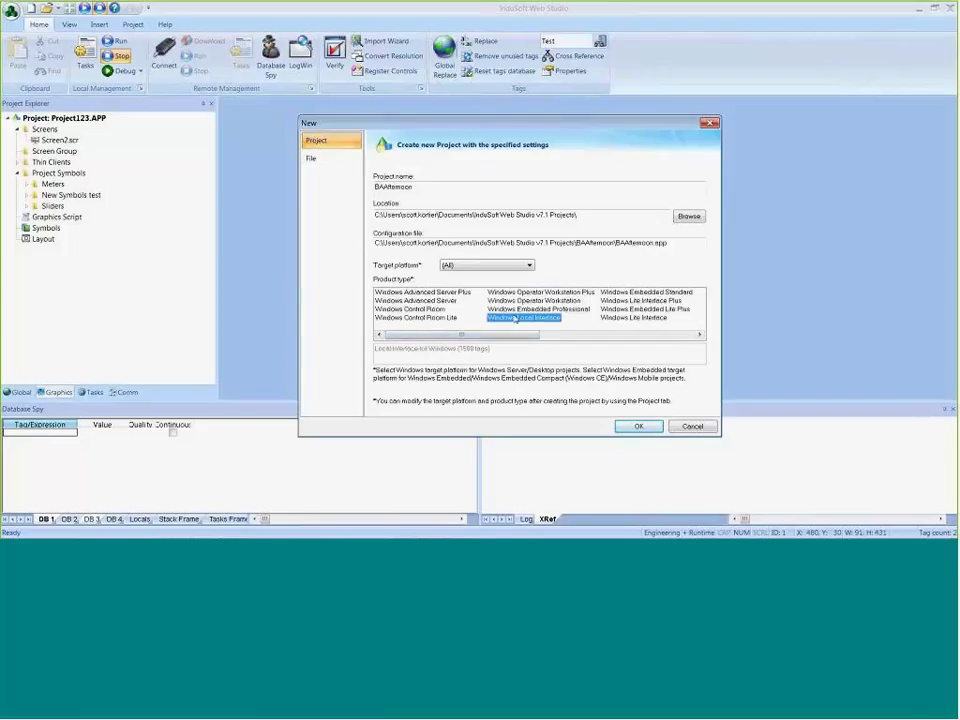
{"action": "left_click", "coordinate": [635, 427]}
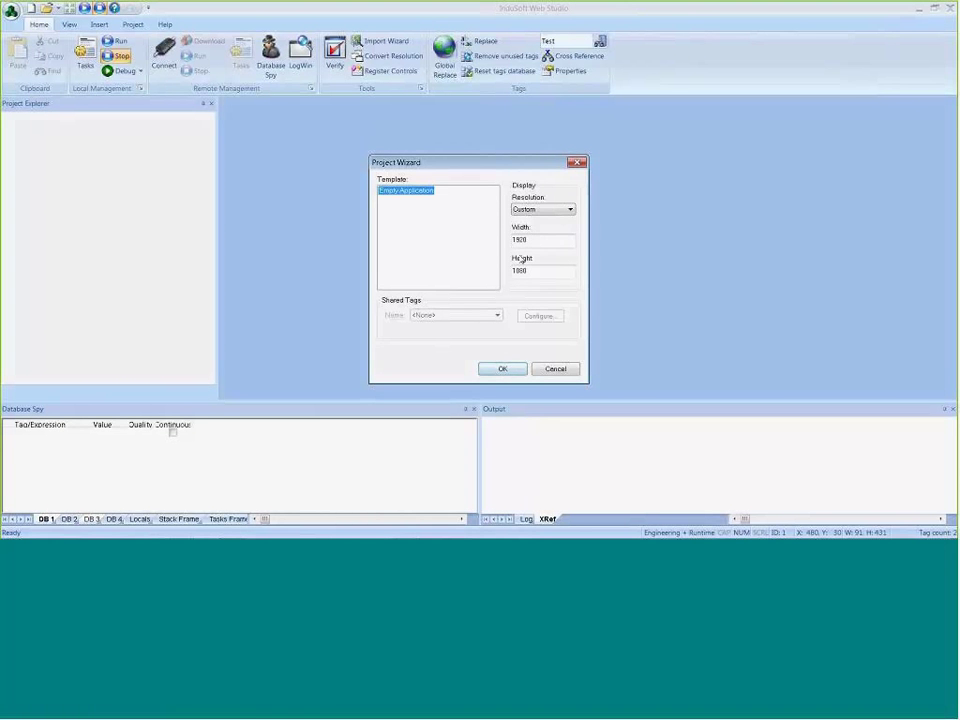
{"action": "key", "text": "Return"}
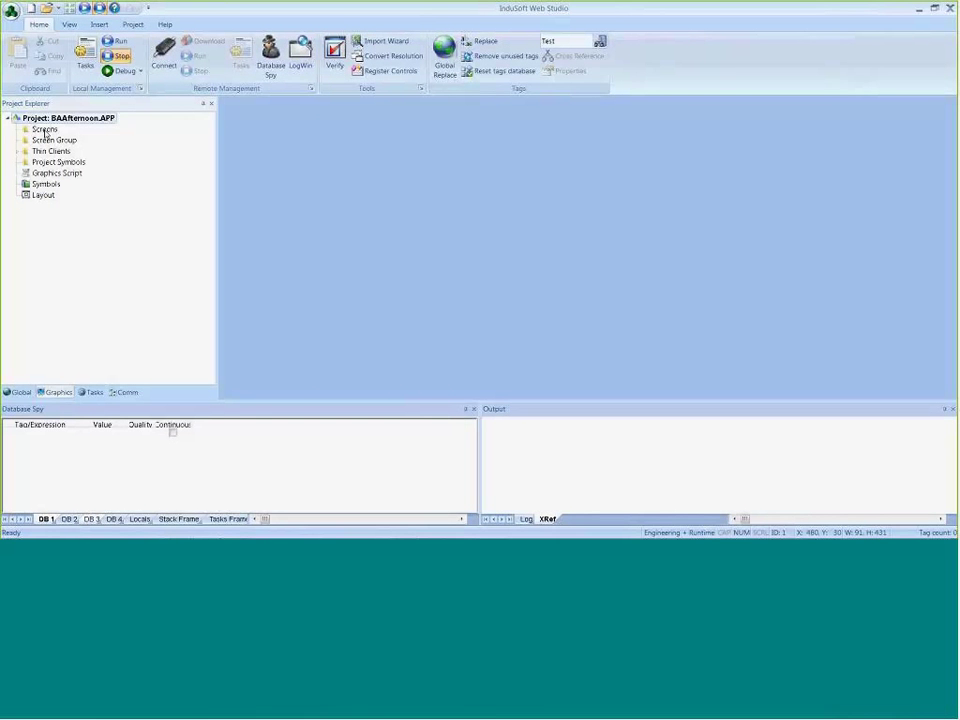
- Open the project's list of available communication drivers and highlight the BACNE BACNet protocol driver
{"action": "left_click", "coordinate": [118, 394]}
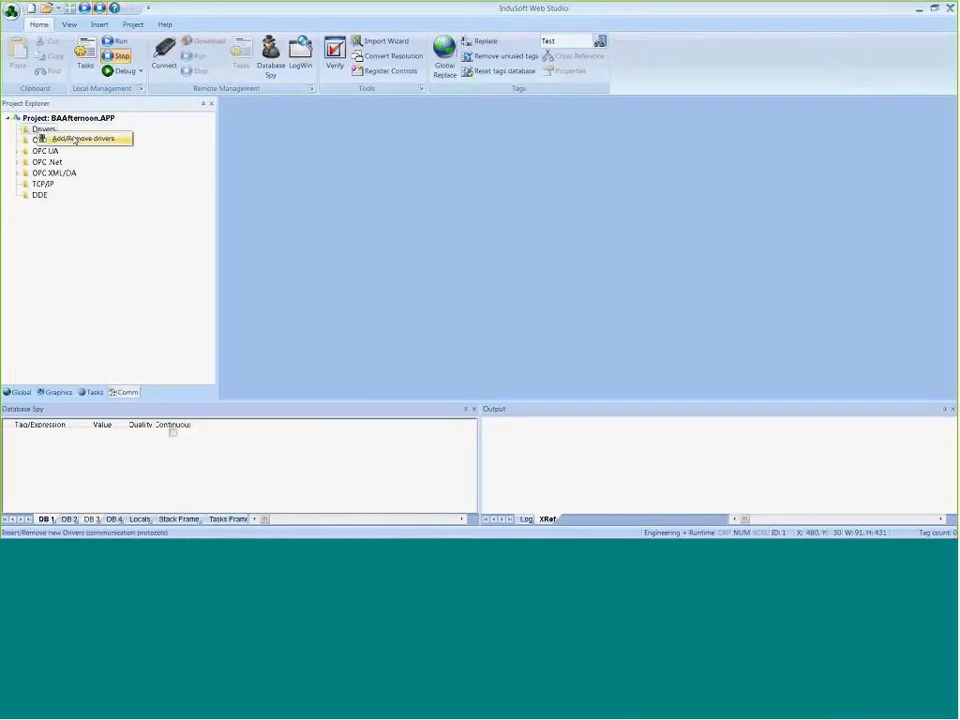
{"action": "double_click", "coordinate": [48, 130]}
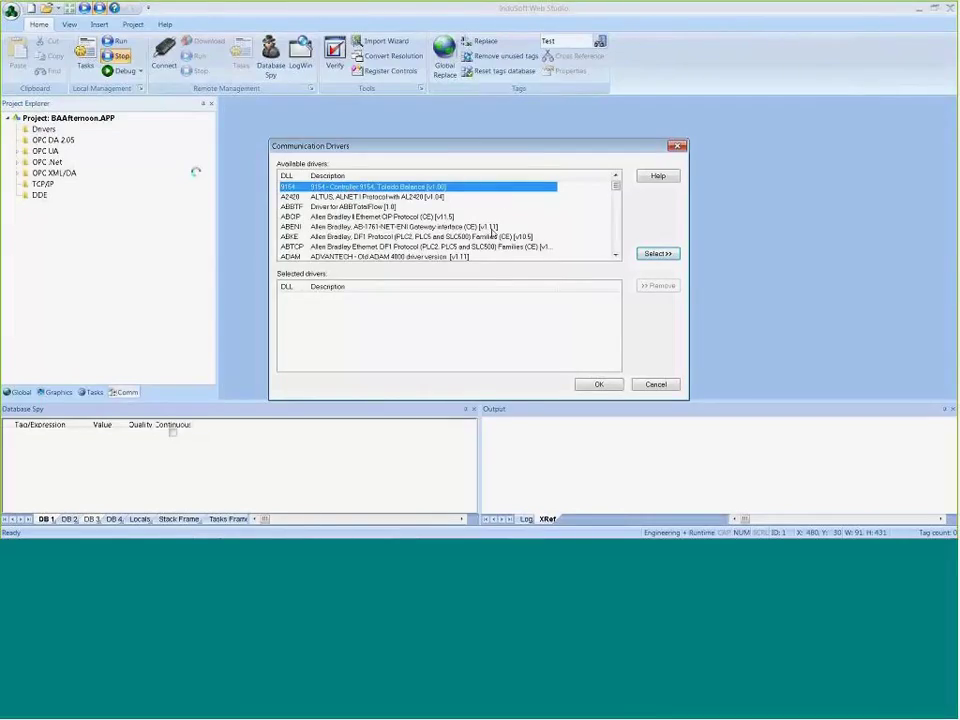
{"action": "left_click", "coordinate": [418, 207]}
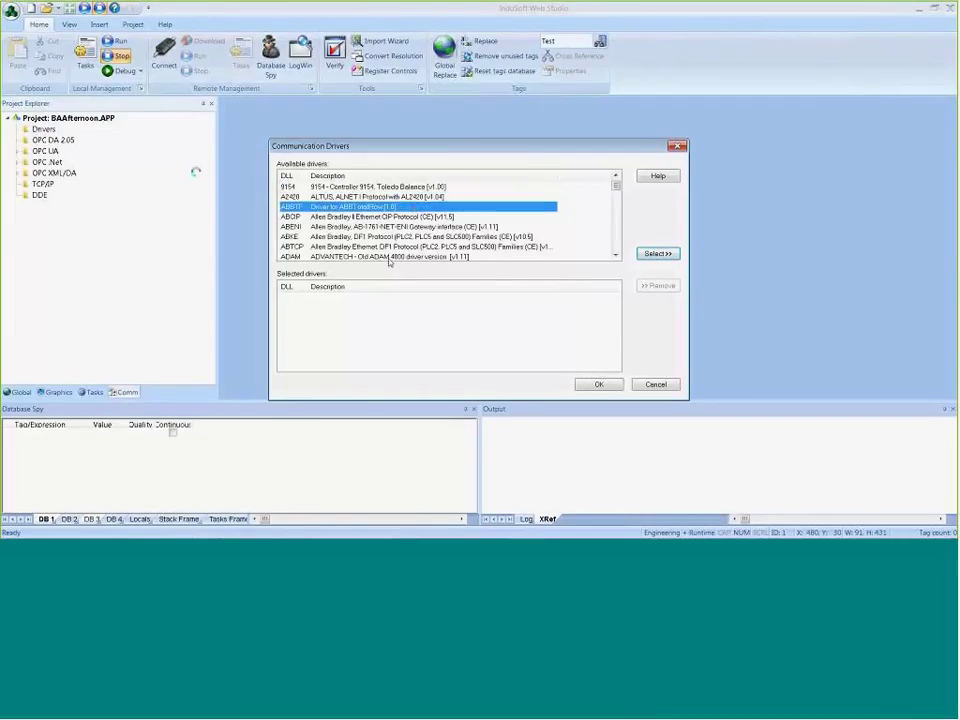
{"action": "key", "text": "b"}
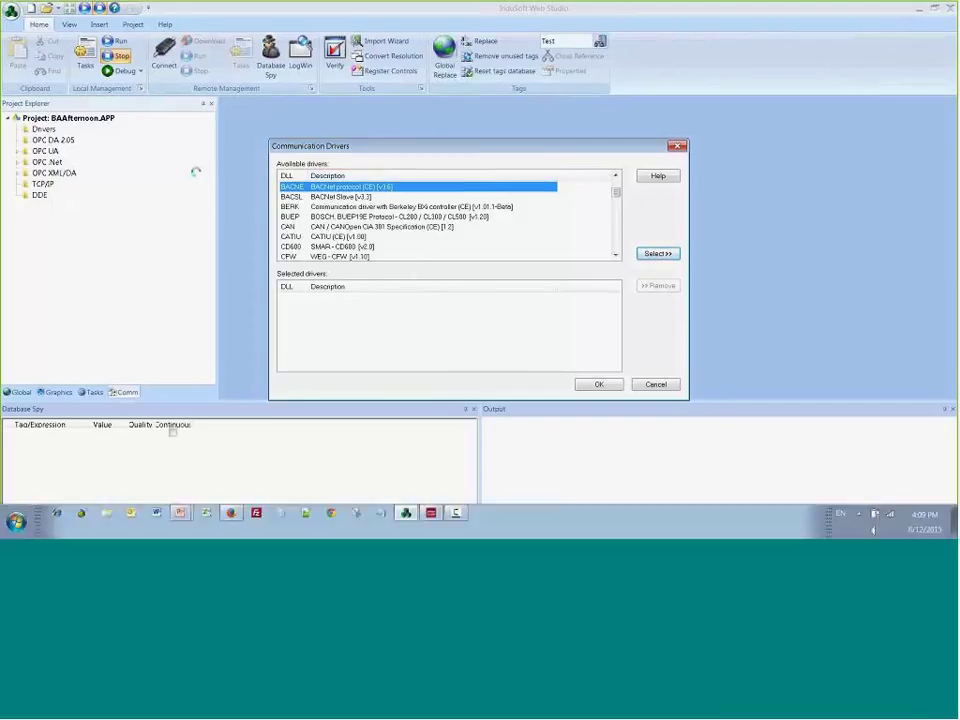
- Switch to the web browser and open the Drivers page under Products & Downloads on indusoft.com
{"action": "left_click", "coordinate": [232, 513]}
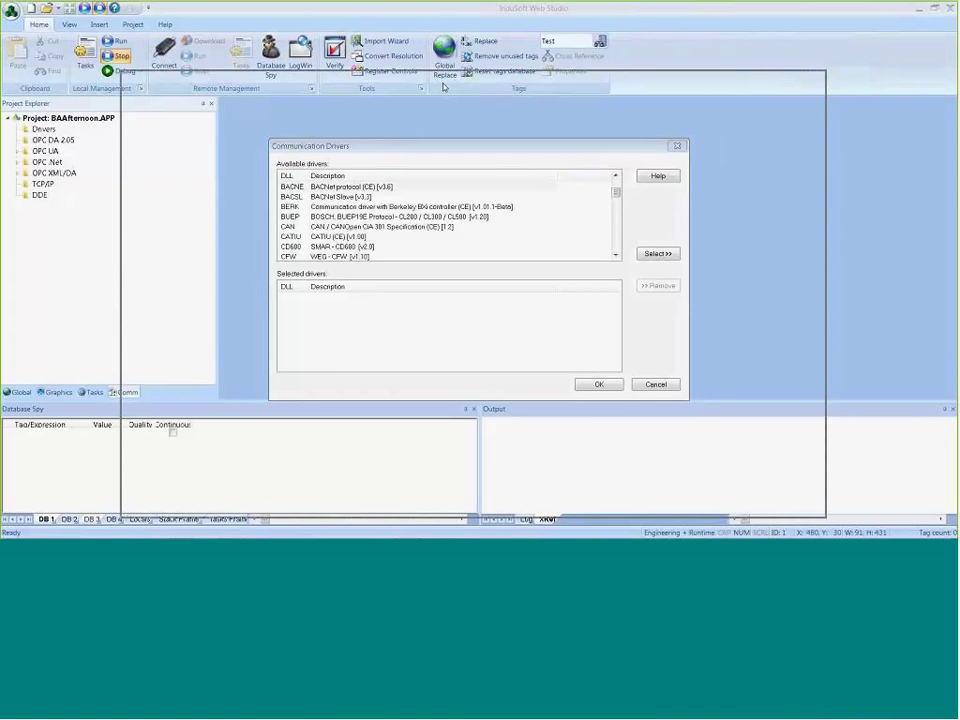
{"action": "mouse_move", "coordinate": [255, 288]}
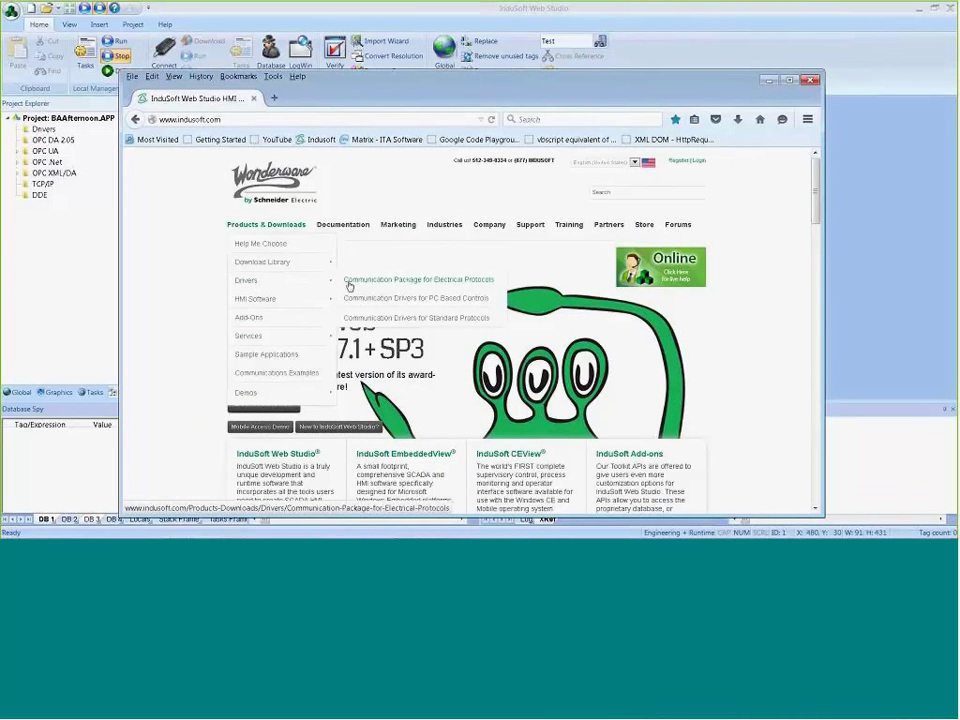
{"action": "left_click", "coordinate": [248, 287]}
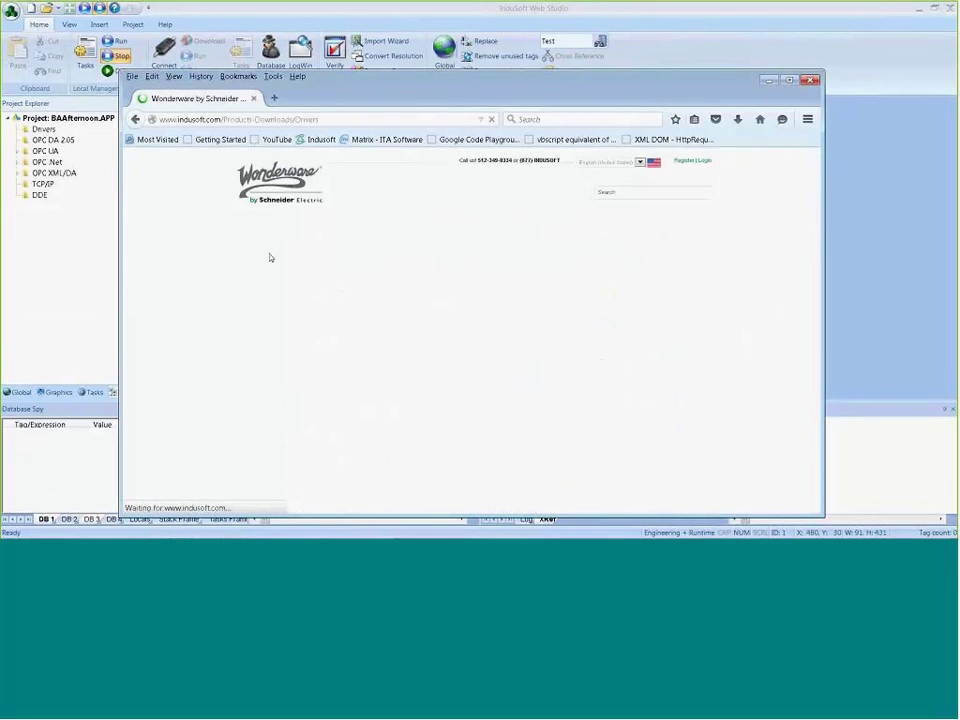
{"action": "scroll", "coordinate": [189, 324], "scroll_direction": "down", "scroll_amount": 10}
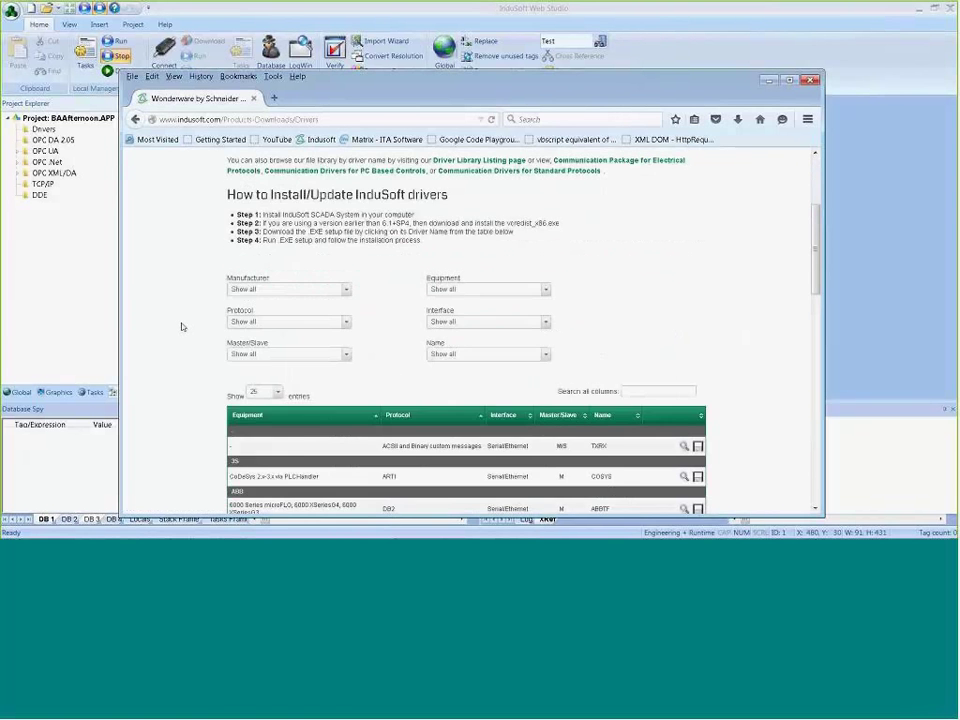
{"action": "scroll", "coordinate": [369, 223], "scroll_direction": "up", "scroll_amount": 1}
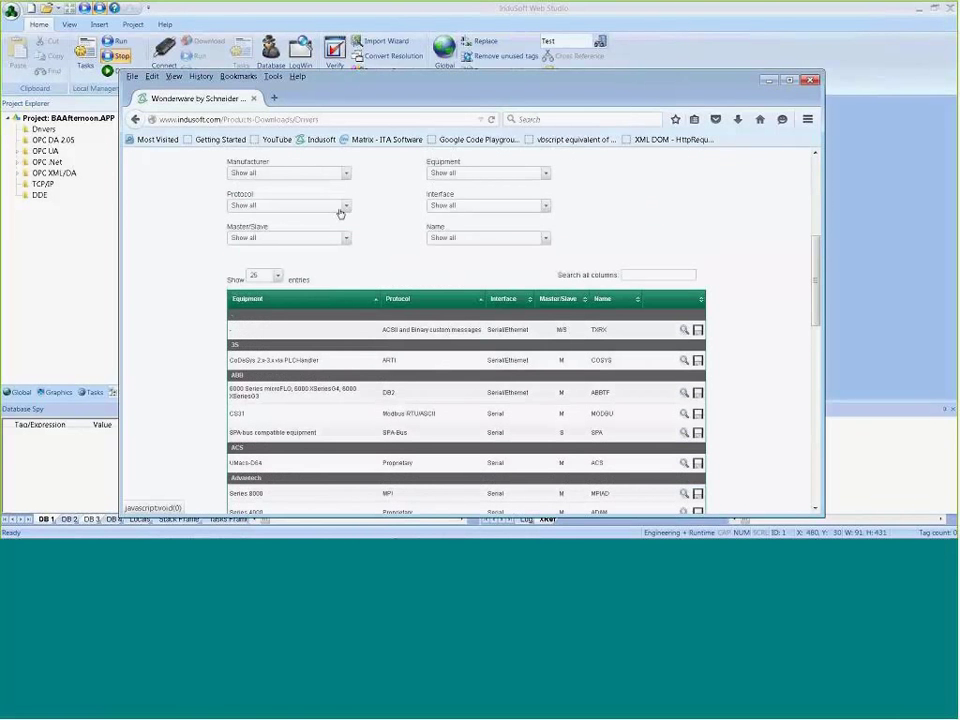
- Filter the driver table by the BACNet protocol
{"action": "left_click", "coordinate": [343, 209]}
{"action": "type", "text": "b"}
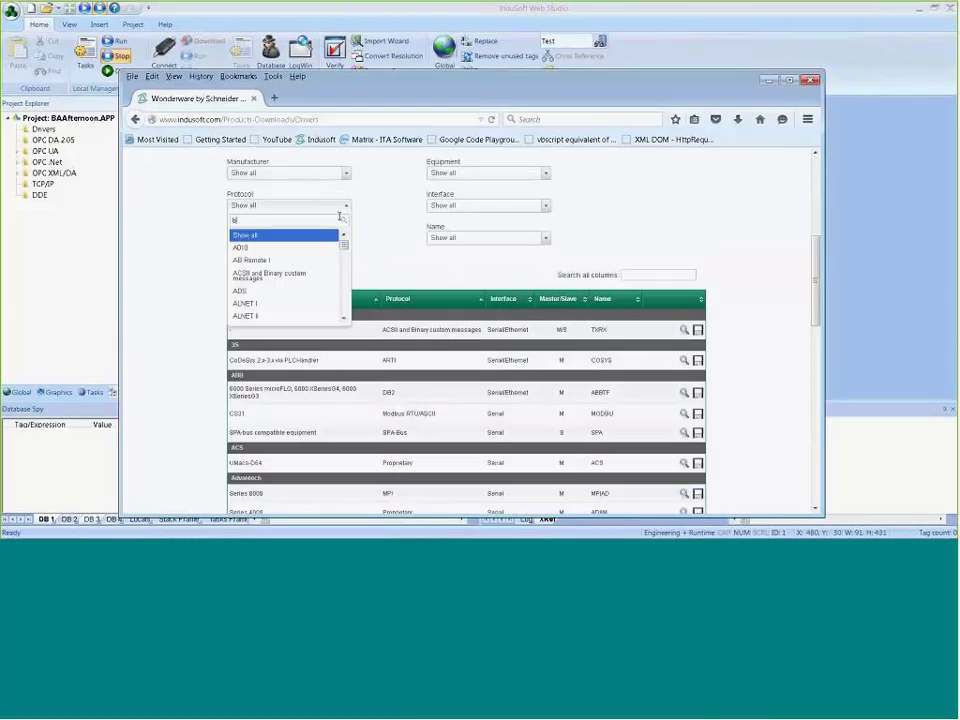
{"action": "left_click", "coordinate": [258, 251]}
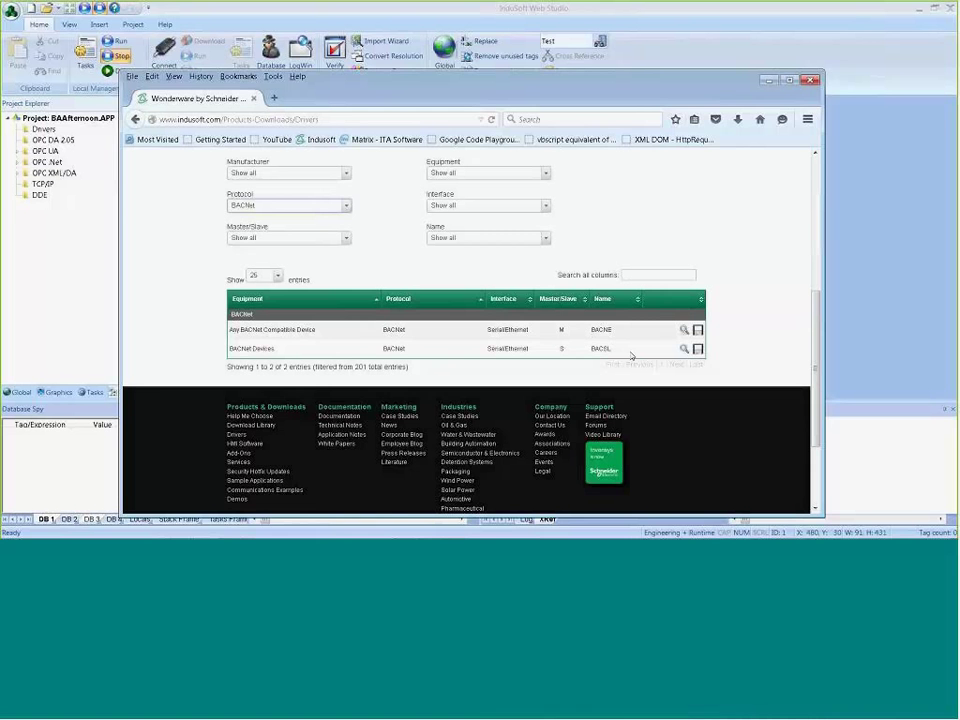
- Check the version in the BACNE driver's details, and close the web browser
{"action": "left_click", "coordinate": [683, 331]}
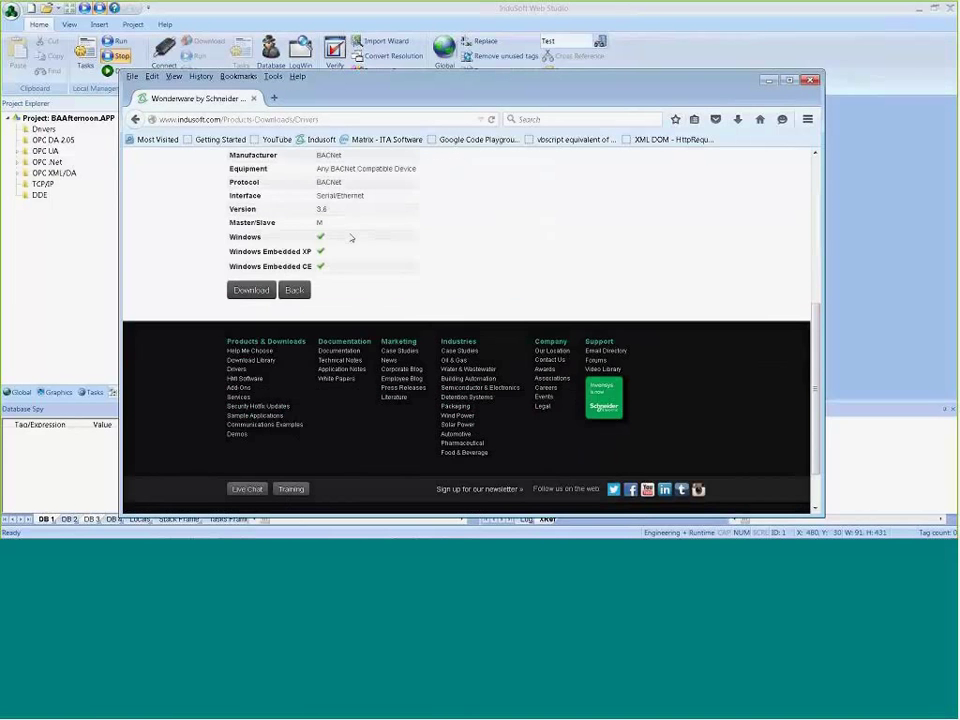
{"action": "double_click", "coordinate": [321, 209]}
{"action": "scroll", "coordinate": [381, 279], "scroll_direction": "up", "scroll_amount": 1}
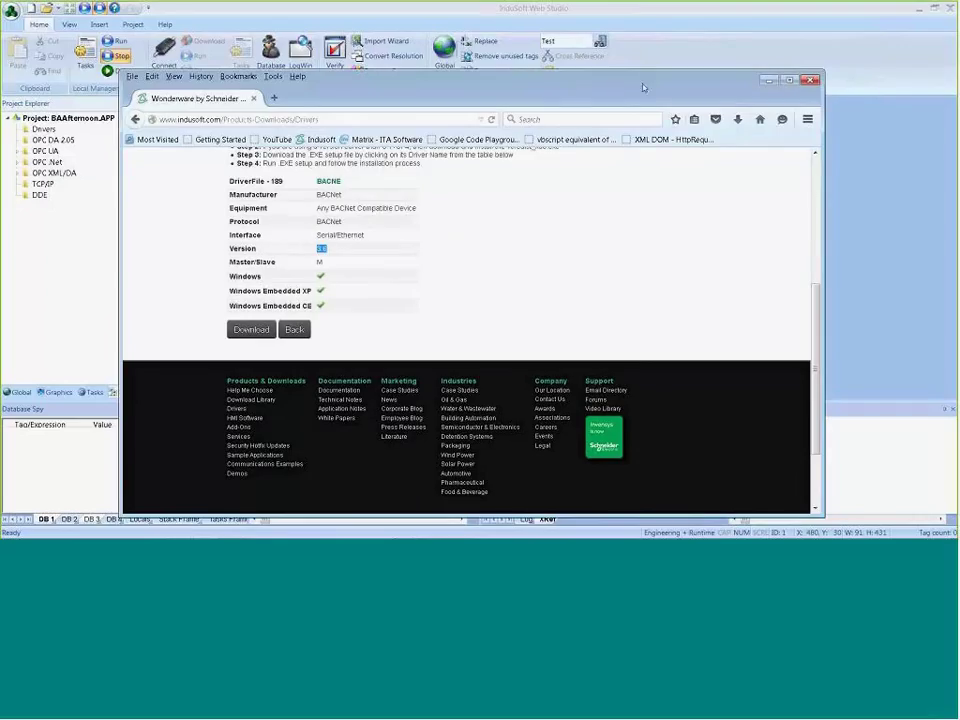
{"action": "left_click", "coordinate": [810, 82]}
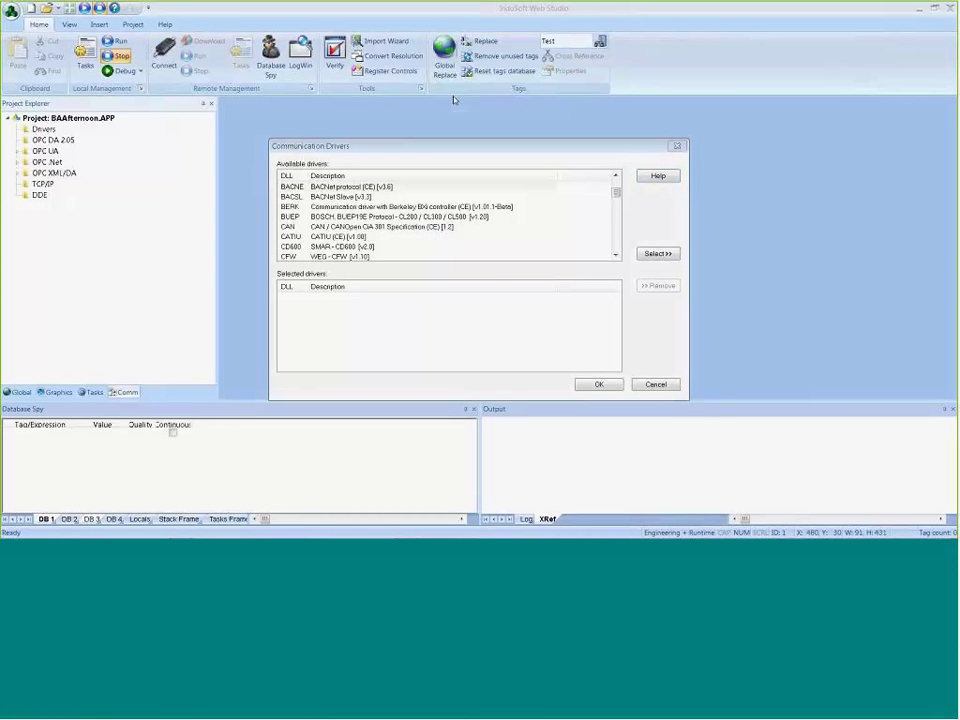
- Open the BACNE driver manual in Adobe Reader and examine the revision history at its end, including the version 3.6 changes
{"action": "left_click_drag", "start_coordinate": [420, 8], "coordinate": [330, 80]}
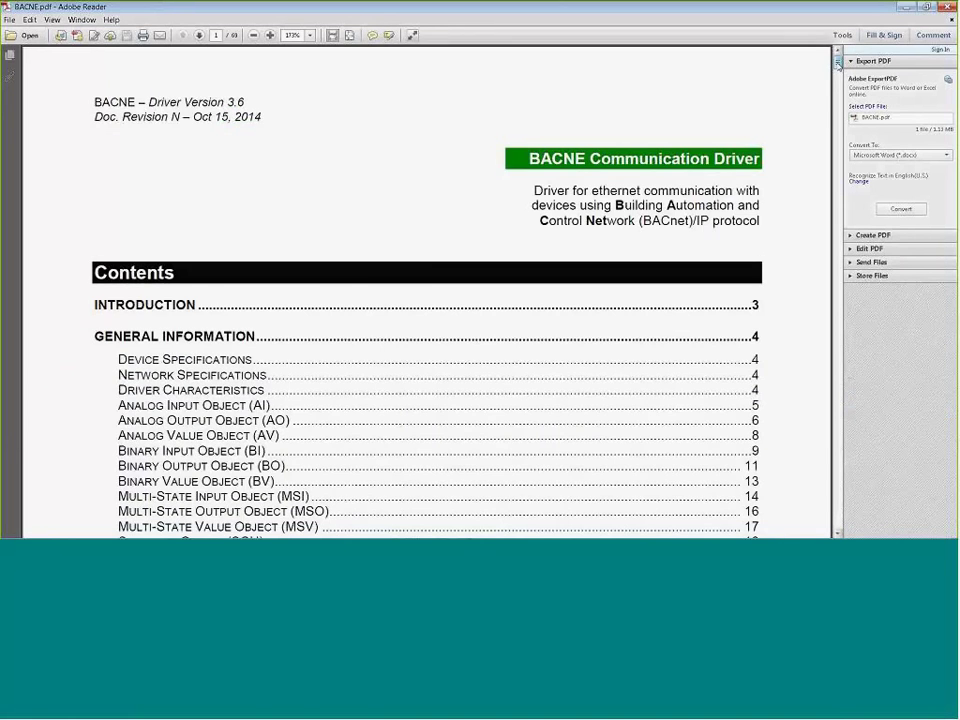
{"action": "left_click_drag", "start_coordinate": [838, 62], "coordinate": [836, 536]}
{"action": "left_click_drag", "start_coordinate": [434, 219], "coordinate": [349, 320]}
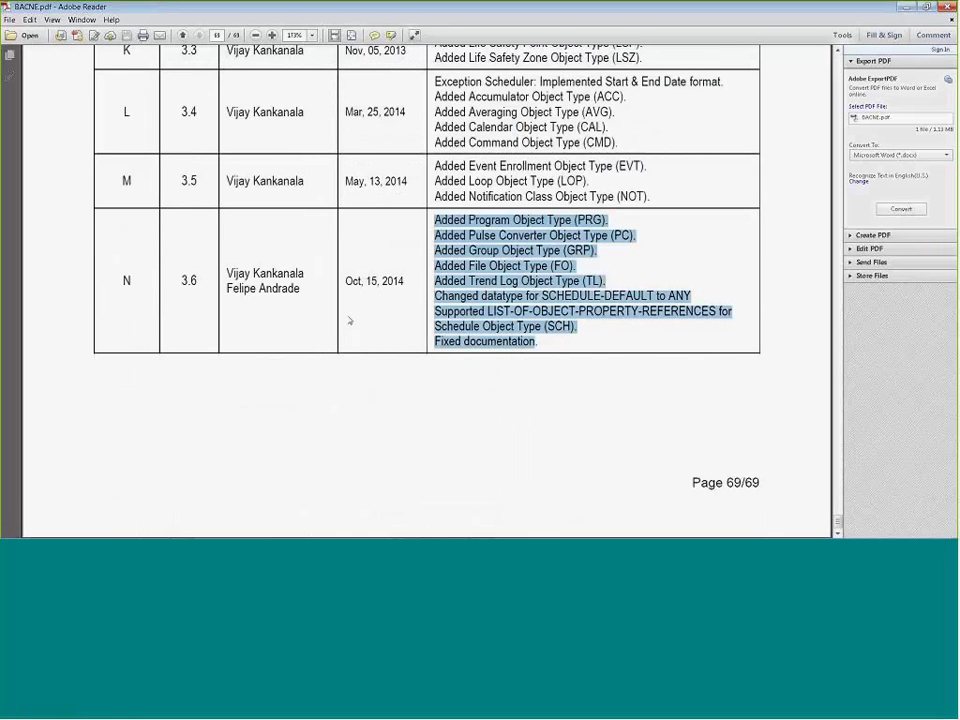
{"action": "scroll", "coordinate": [281, 279], "scroll_direction": "up", "scroll_amount": 1}
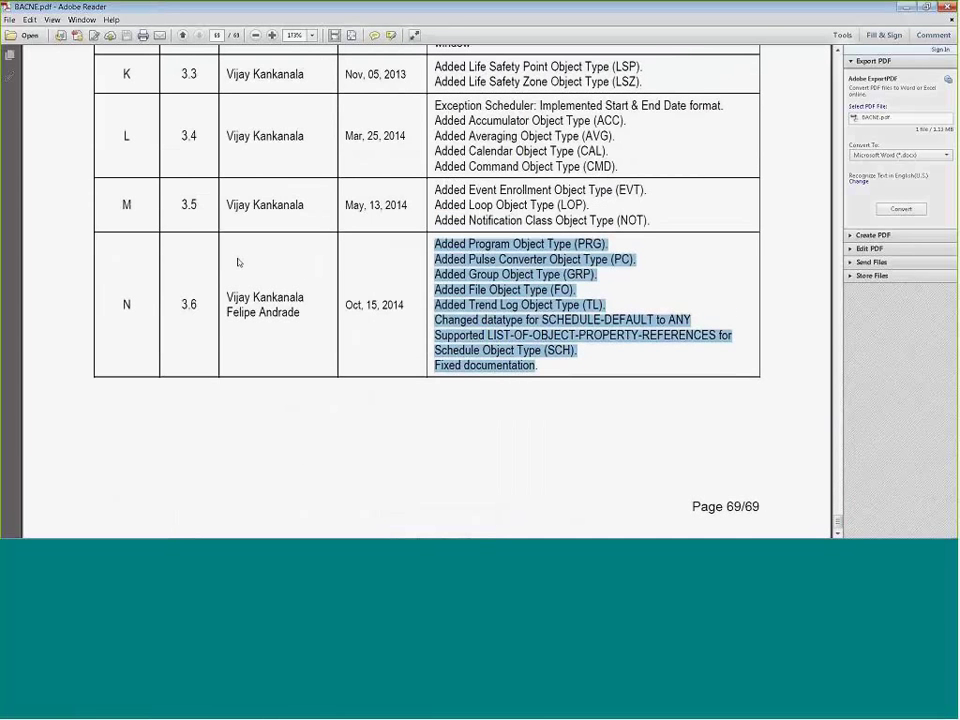
{"action": "scroll", "coordinate": [238, 262], "scroll_direction": "up", "scroll_amount": 1}
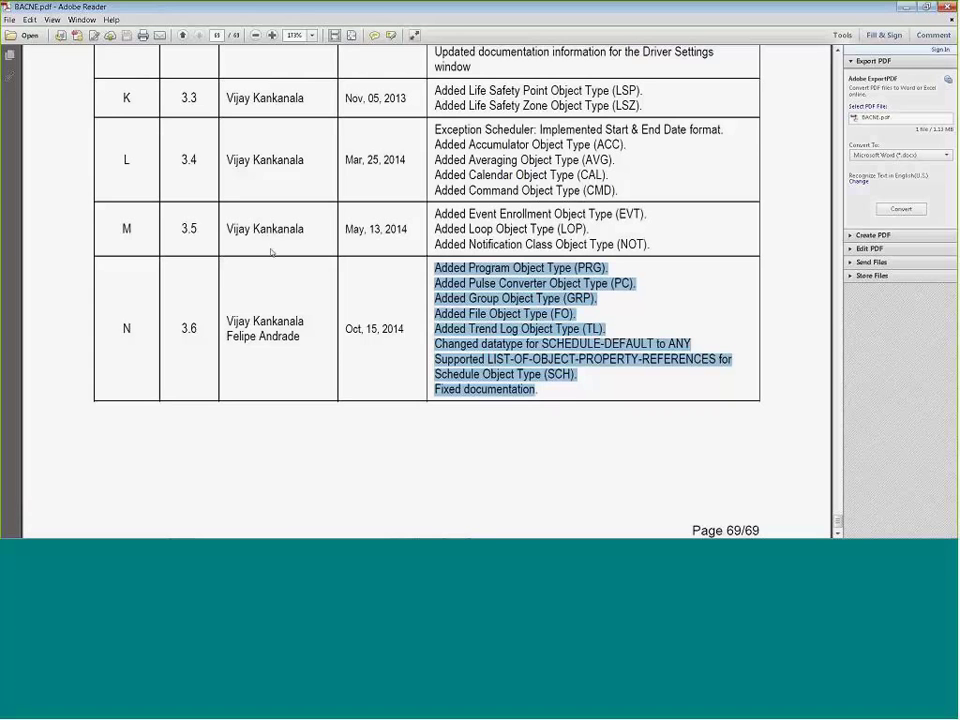
{"action": "scroll", "coordinate": [264, 258], "scroll_direction": "up", "scroll_amount": 1}
{"action": "scroll", "coordinate": [257, 263], "scroll_direction": "up", "scroll_amount": 1}
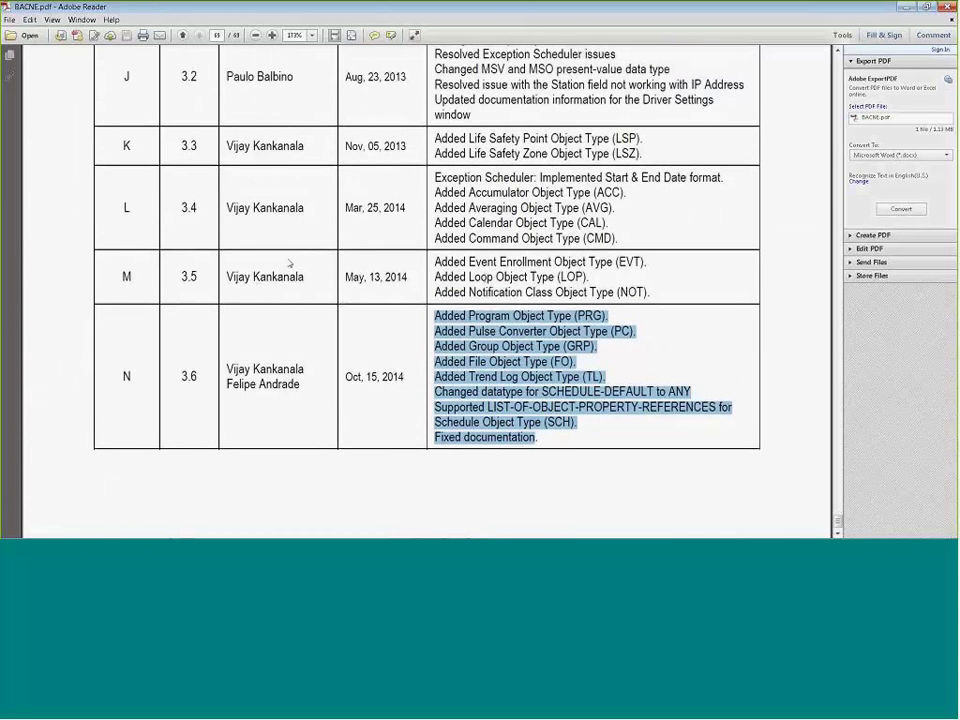
{"action": "scroll", "coordinate": [241, 275], "scroll_direction": "up", "scroll_amount": 5}
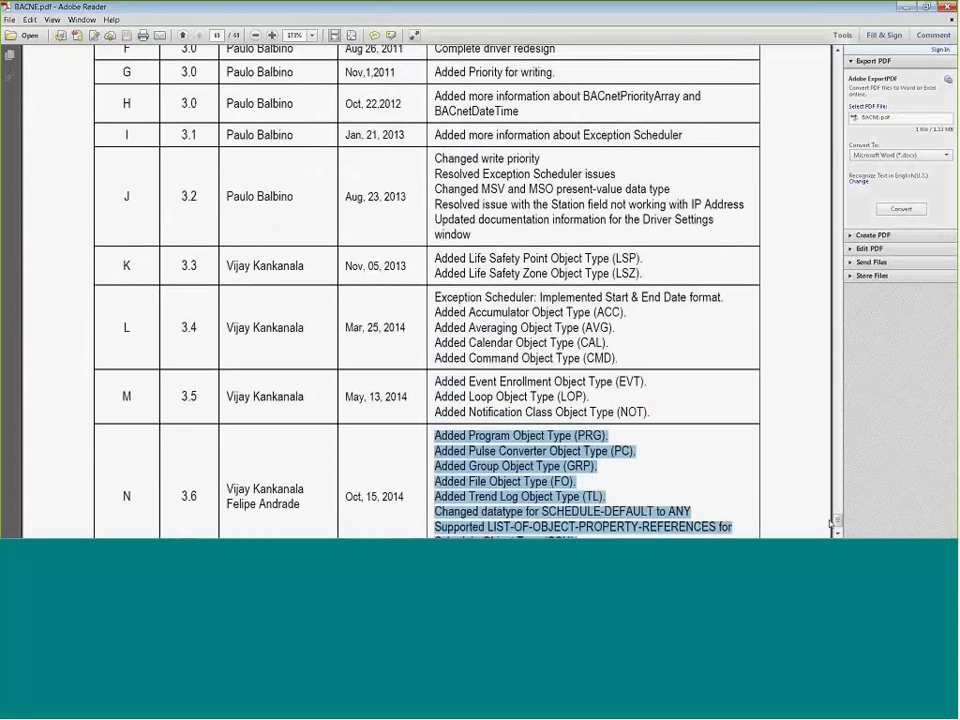
- Go back through the manual's object property tables to the Binary Value Object (BV) section
{"action": "left_click", "coordinate": [839, 432]}
{"action": "left_click_drag", "start_coordinate": [839, 428], "coordinate": [846, 155]}
{"action": "scroll", "coordinate": [422, 274], "scroll_direction": "down", "scroll_amount": 3}
{"action": "scroll", "coordinate": [418, 221], "scroll_direction": "up", "scroll_amount": 4}
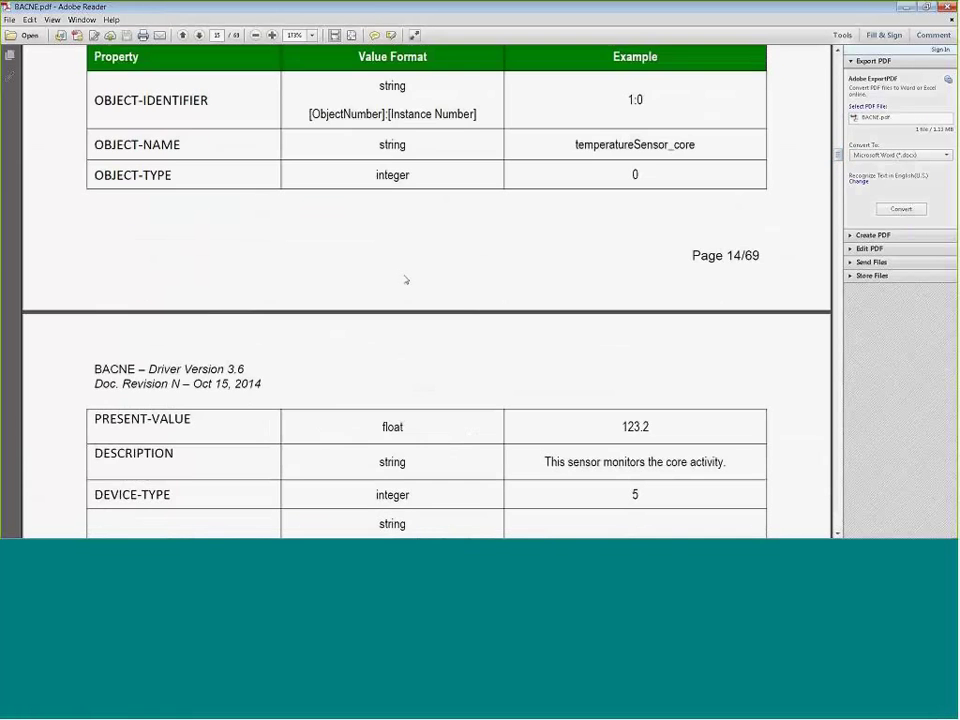
{"action": "scroll", "coordinate": [400, 279], "scroll_direction": "up", "scroll_amount": 5}
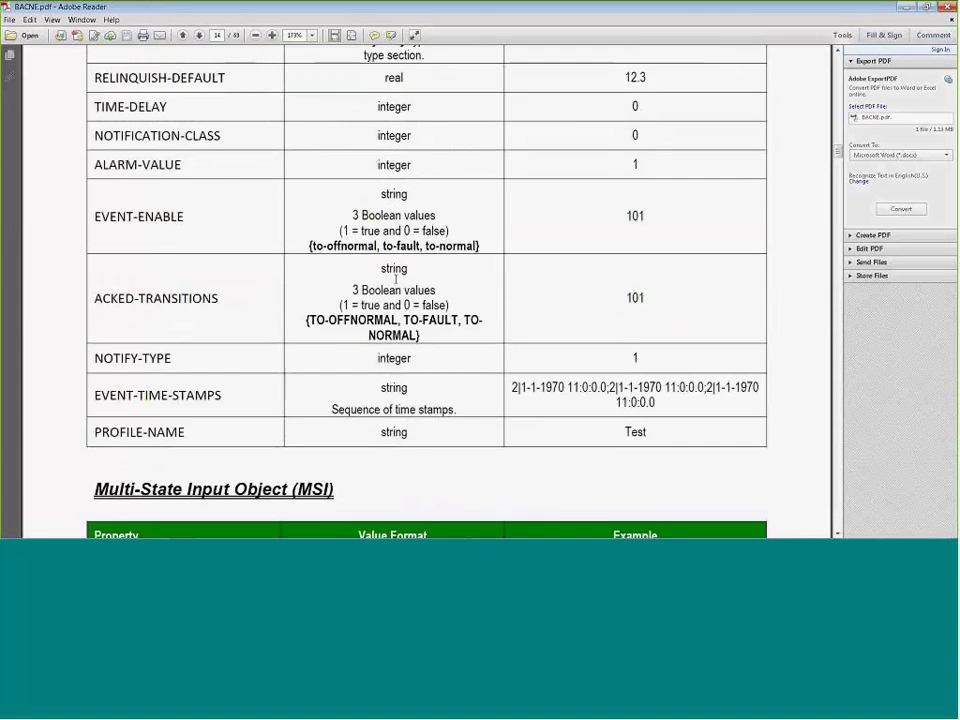
{"action": "scroll", "coordinate": [394, 274], "scroll_direction": "up", "scroll_amount": 3}
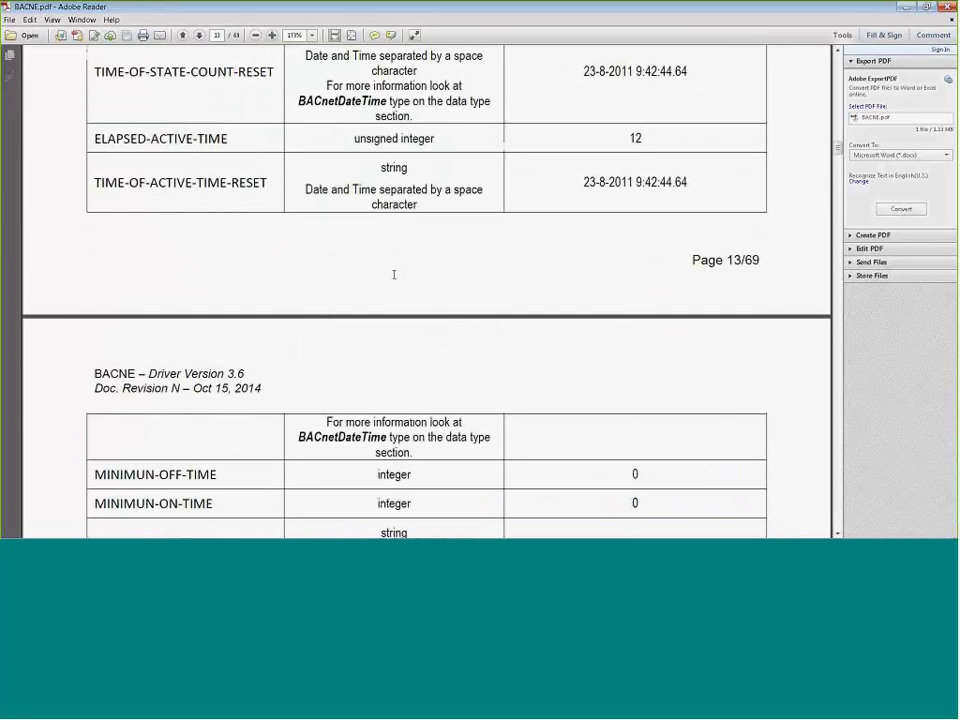
{"action": "scroll", "coordinate": [394, 274], "scroll_direction": "up", "scroll_amount": 5}
{"action": "scroll", "coordinate": [380, 263], "scroll_direction": "up", "scroll_amount": 6}
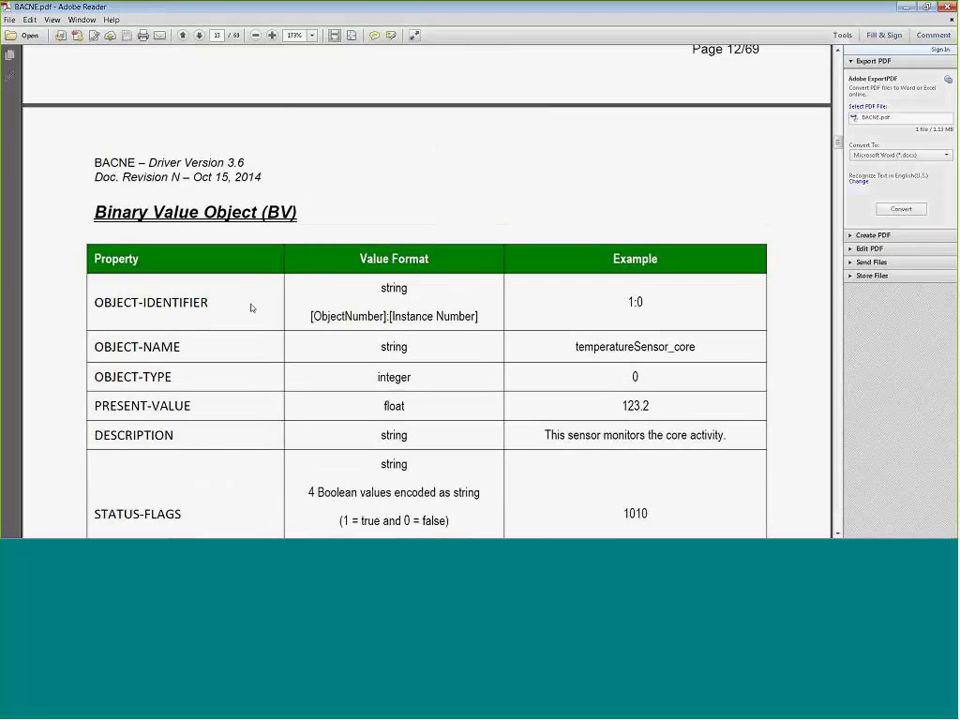
- Examine the properties, value formats and examples listed for the Binary Value Object (BV)
{"action": "scroll", "coordinate": [253, 309], "scroll_direction": "down", "scroll_amount": 3}
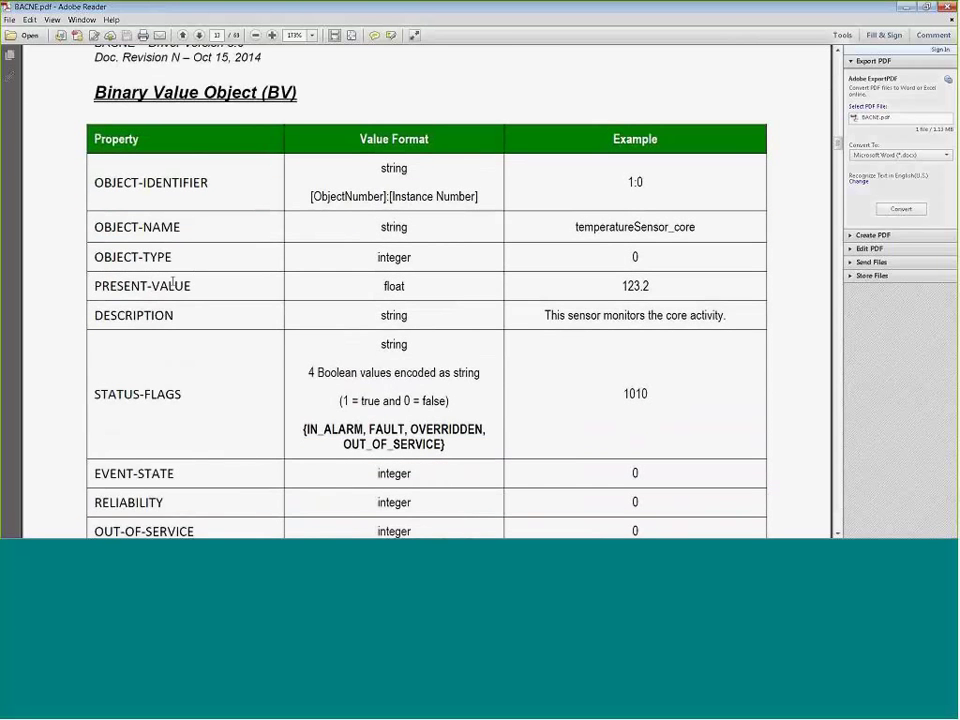
{"action": "scroll", "coordinate": [168, 284], "scroll_direction": "down", "scroll_amount": 4}
{"action": "scroll", "coordinate": [159, 284], "scroll_direction": "down", "scroll_amount": 2}
{"action": "scroll", "coordinate": [113, 217], "scroll_direction": "down", "scroll_amount": 1}
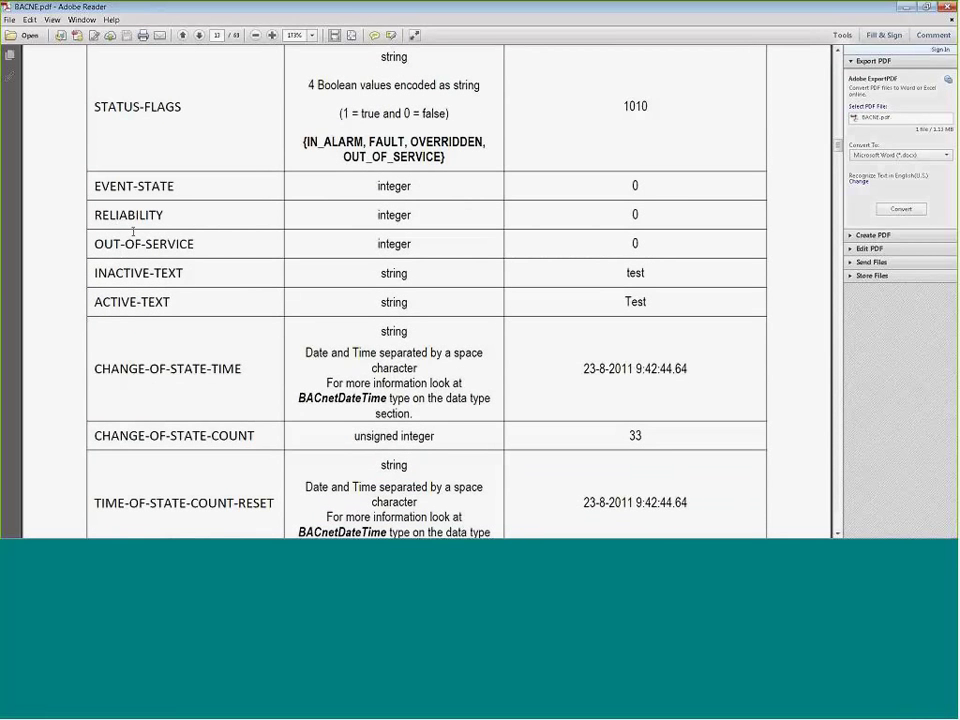
{"action": "scroll", "coordinate": [132, 232], "scroll_direction": "down", "scroll_amount": 1}
{"action": "scroll", "coordinate": [165, 236], "scroll_direction": "up", "scroll_amount": 7}
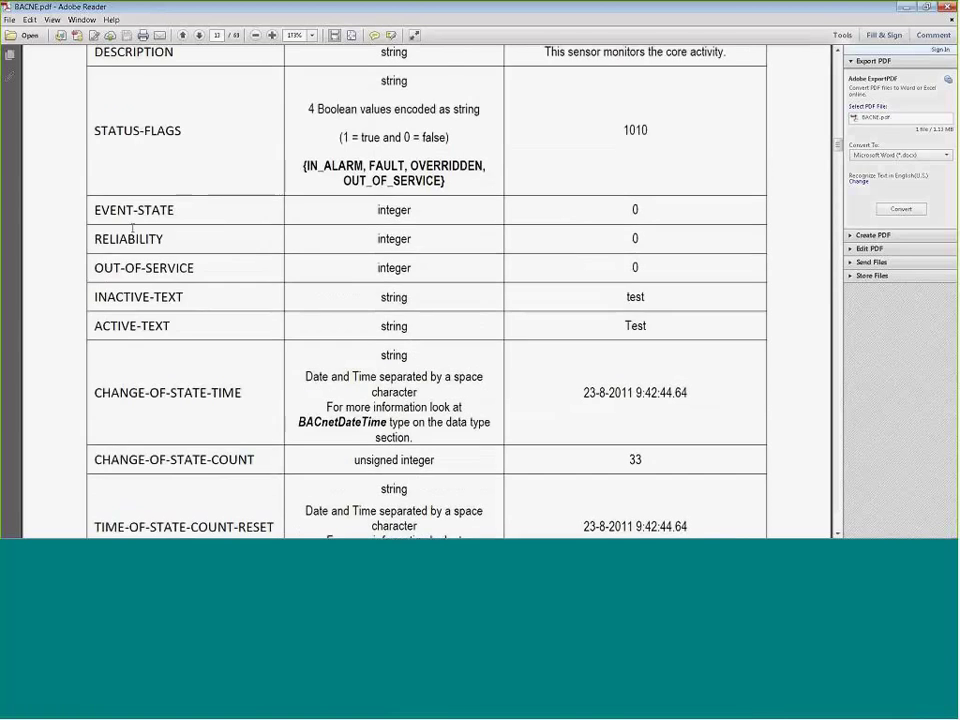
{"action": "scroll", "coordinate": [165, 236], "scroll_direction": "up", "scroll_amount": 9}
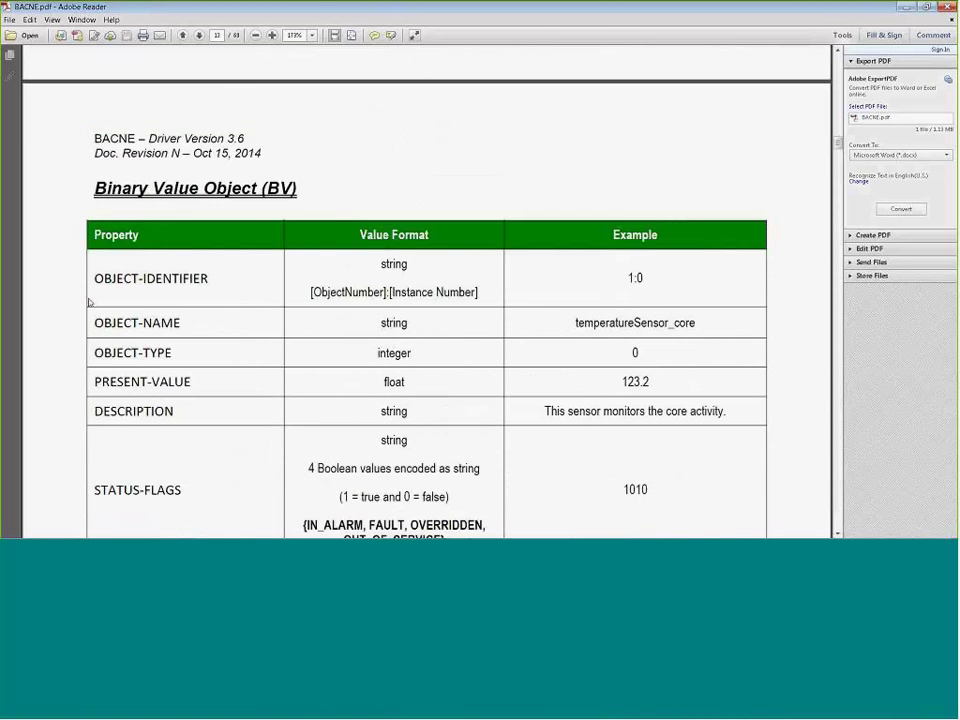
{"action": "scroll", "coordinate": [100, 305], "scroll_direction": "down", "scroll_amount": 4}
{"action": "scroll", "coordinate": [117, 312], "scroll_direction": "down", "scroll_amount": 1}
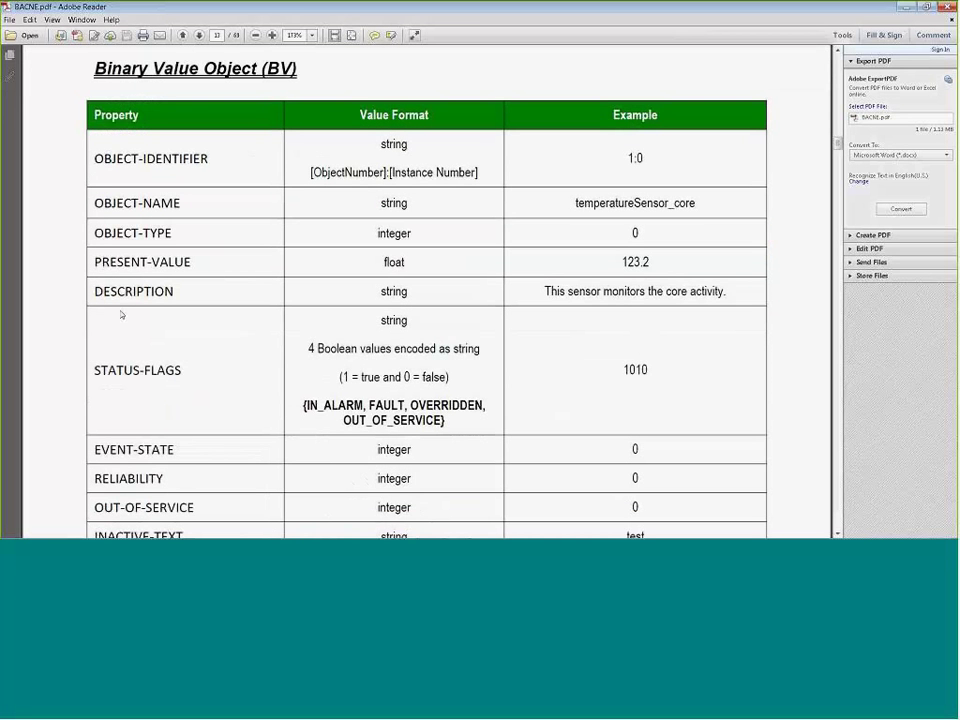
- Return to InduSoft Web Studio and add the BACNE (BACNet protocol) driver to the project's selected communication drivers
{"action": "scroll", "coordinate": [121, 315], "scroll_direction": "down", "scroll_amount": 1}
{"action": "scroll", "coordinate": [121, 315], "scroll_direction": "down", "scroll_amount": 5}
{"action": "key", "text": "alt+Tab"}
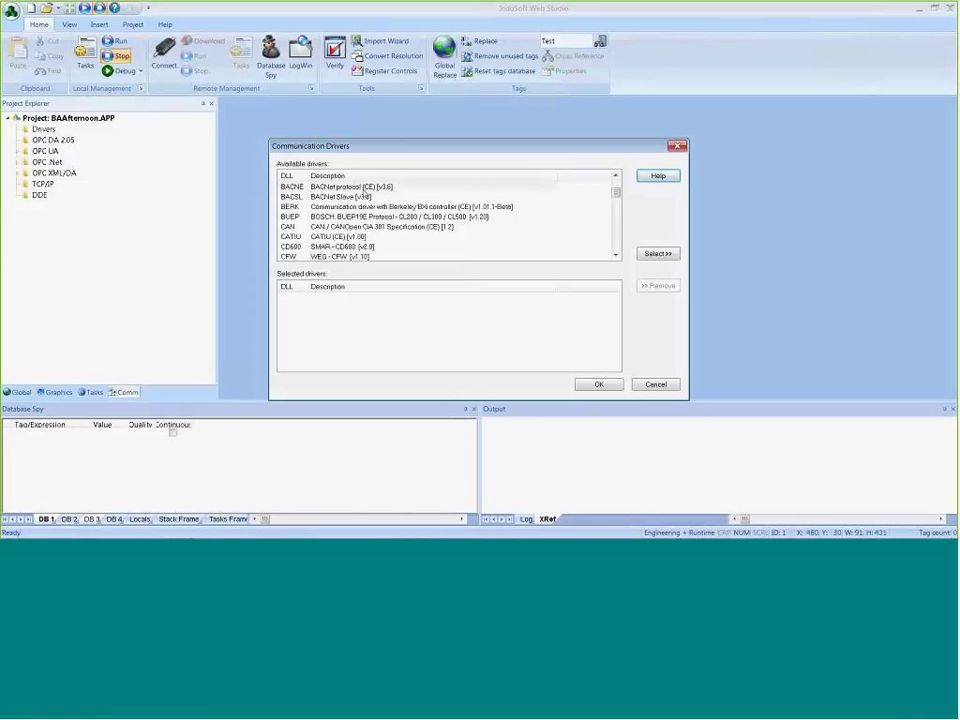
{"action": "left_click", "coordinate": [350, 187]}
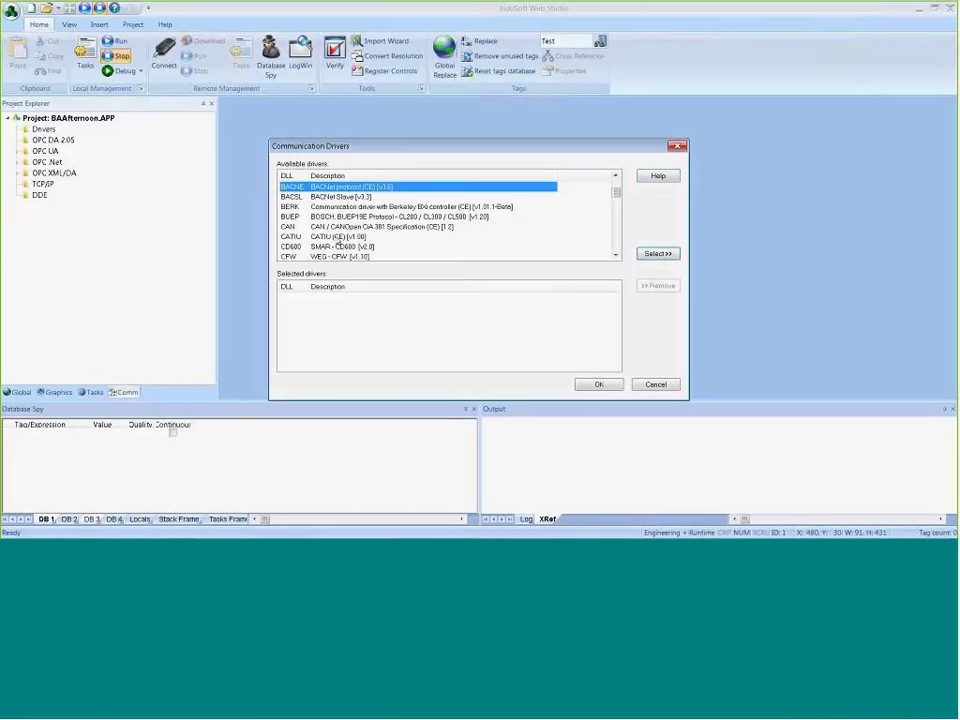
{"action": "left_click", "coordinate": [658, 253]}
{"action": "left_click", "coordinate": [599, 384]}
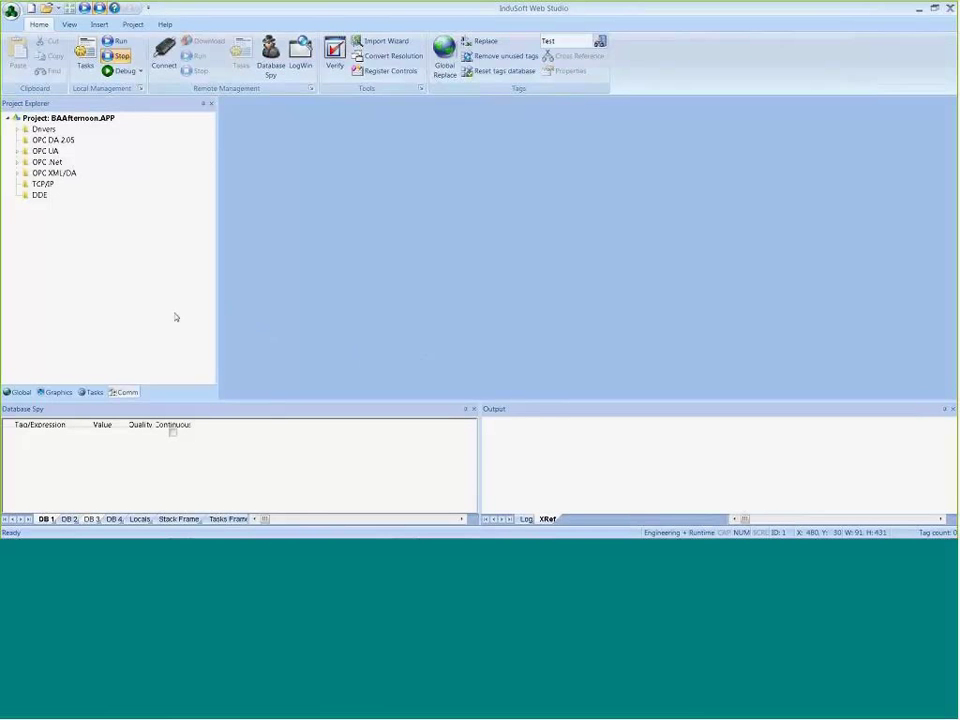
- View the BACNE main driver sheet and a newly inserted BACNE driver sheet, and close both
{"action": "double_click", "coordinate": [44, 129]}
{"action": "double_click", "coordinate": [52, 140]}
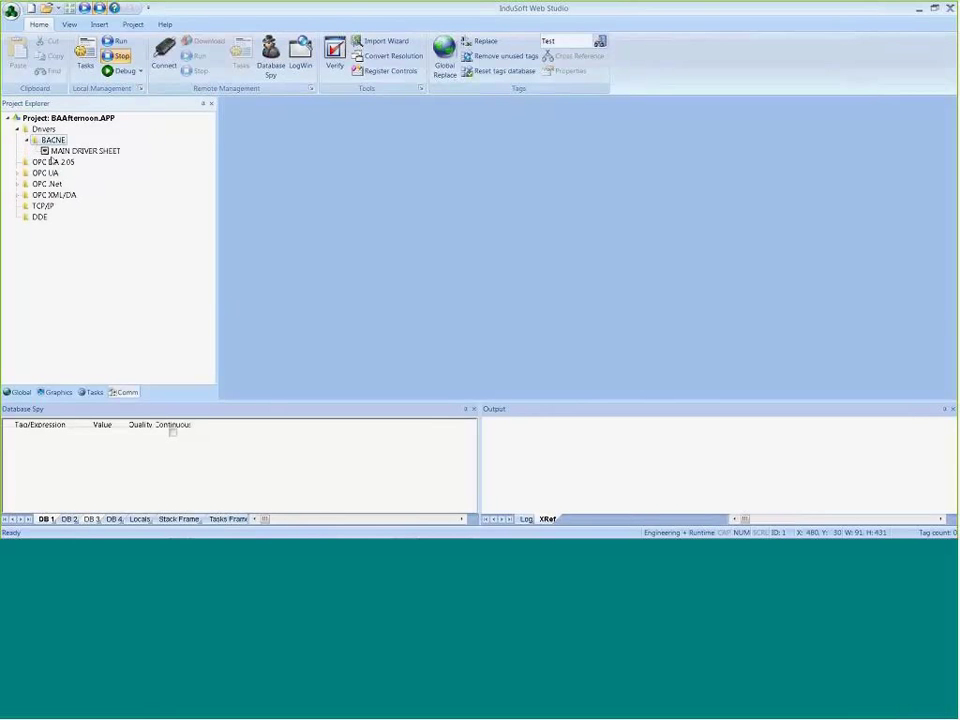
{"action": "double_click", "coordinate": [85, 151]}
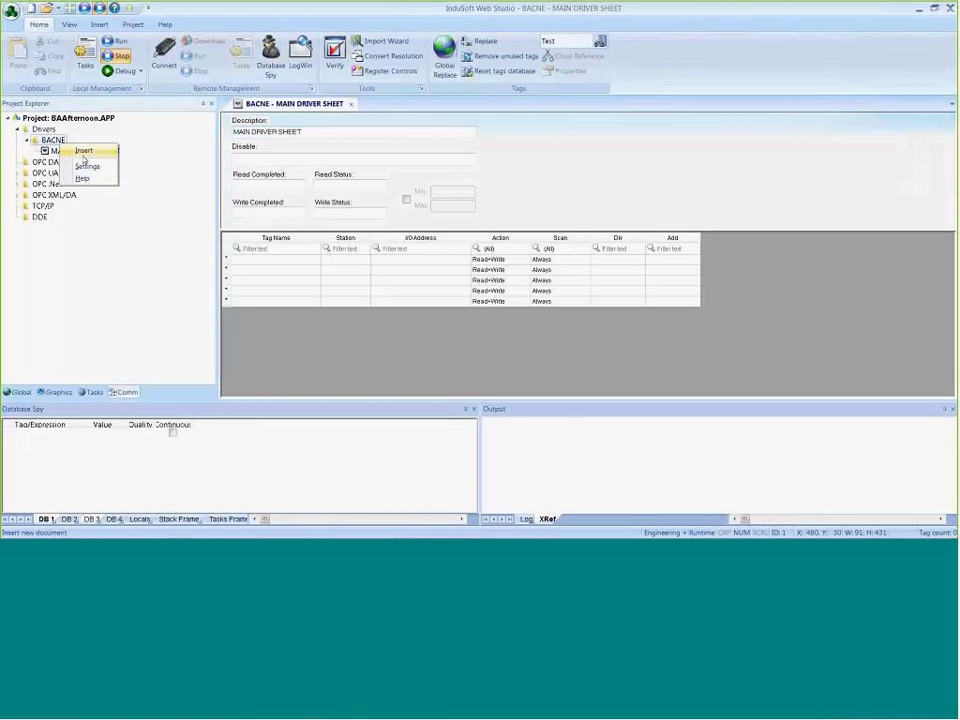
{"action": "left_click", "coordinate": [85, 151]}
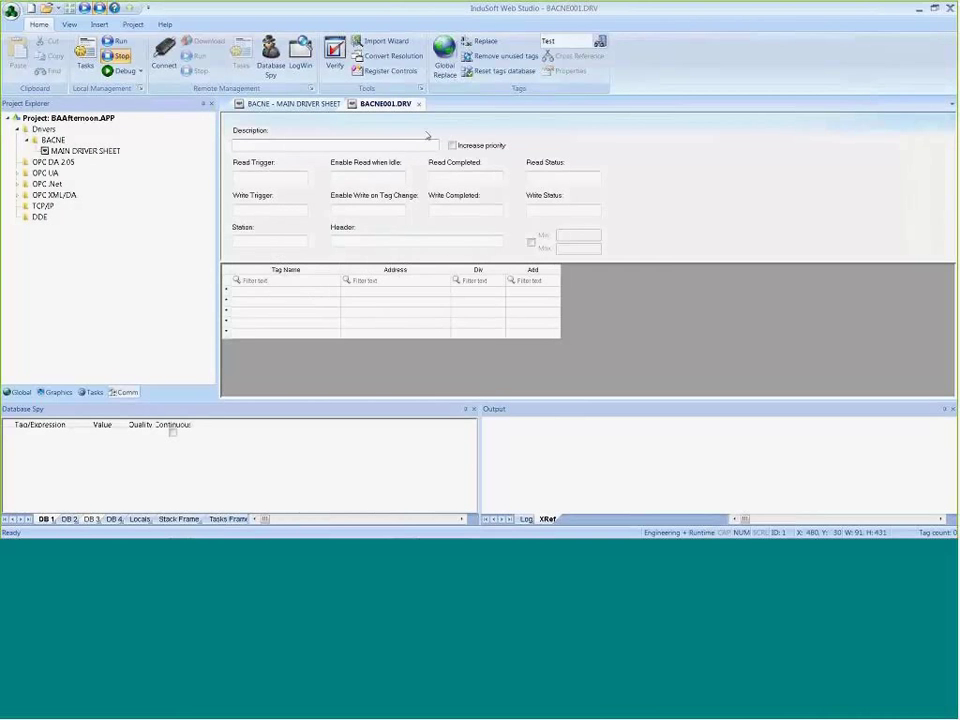
{"action": "left_click", "coordinate": [418, 103]}
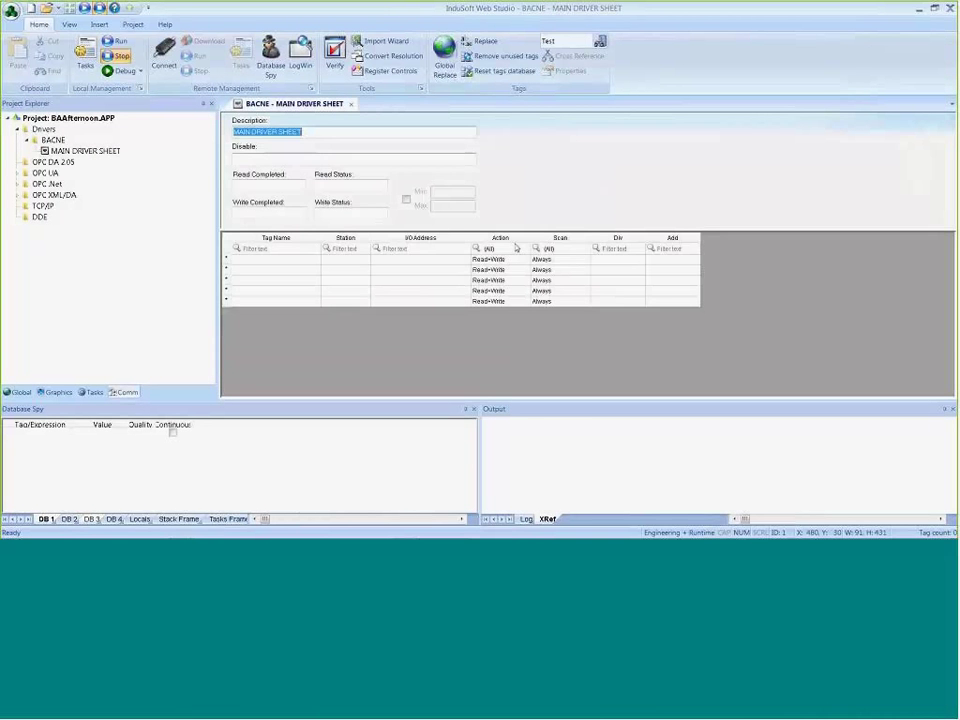
{"action": "left_click", "coordinate": [351, 104]}
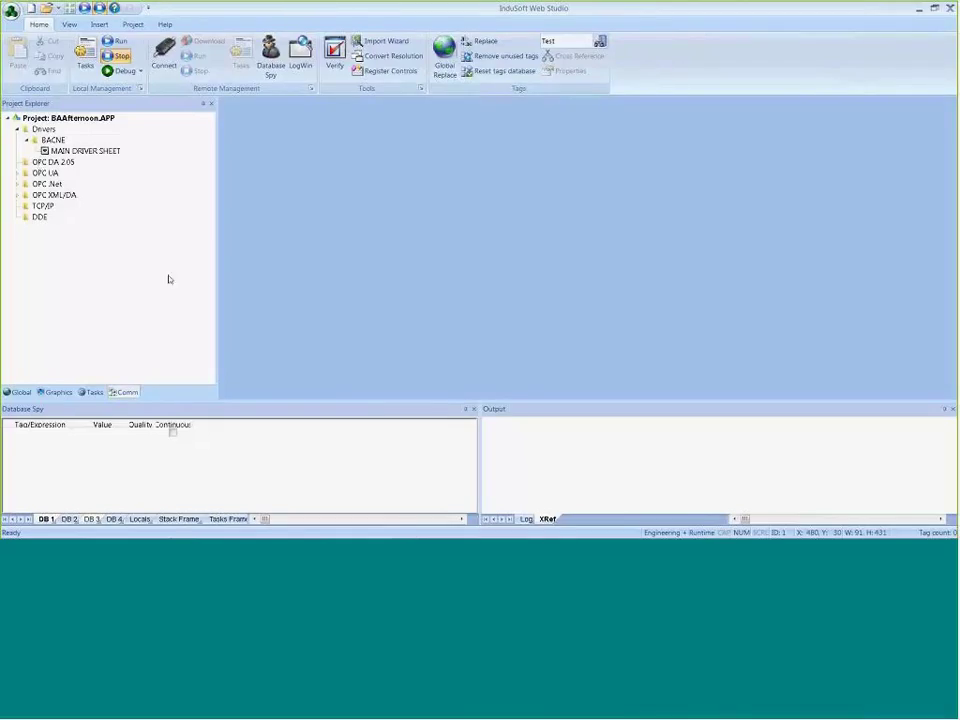
{"action": "key", "text": "alt+Tab"}
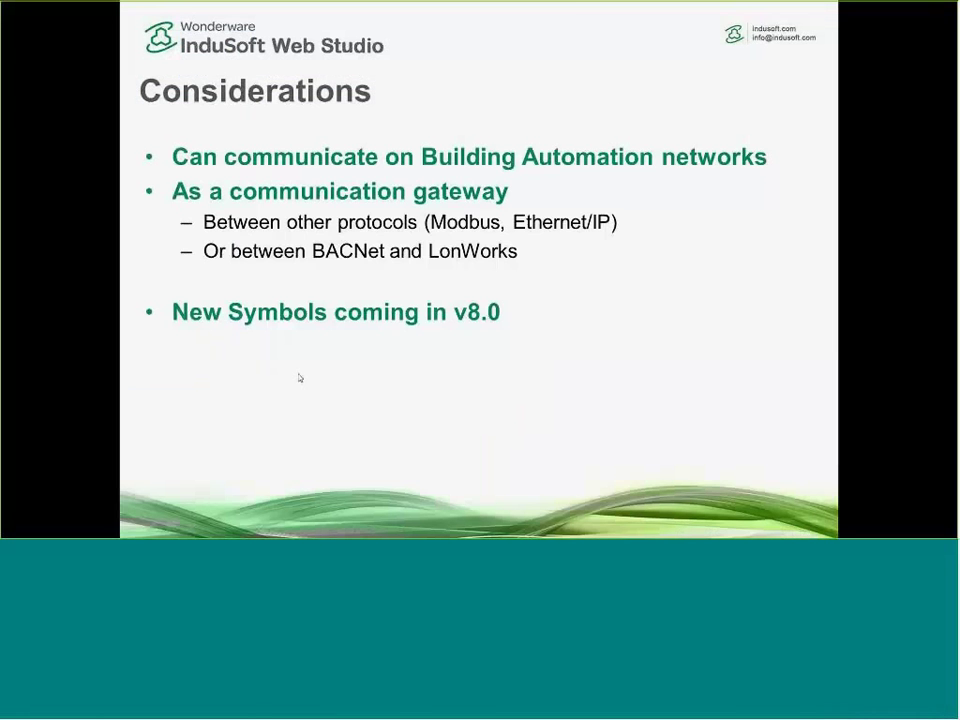
{"action": "left_click", "coordinate": [299, 377]}
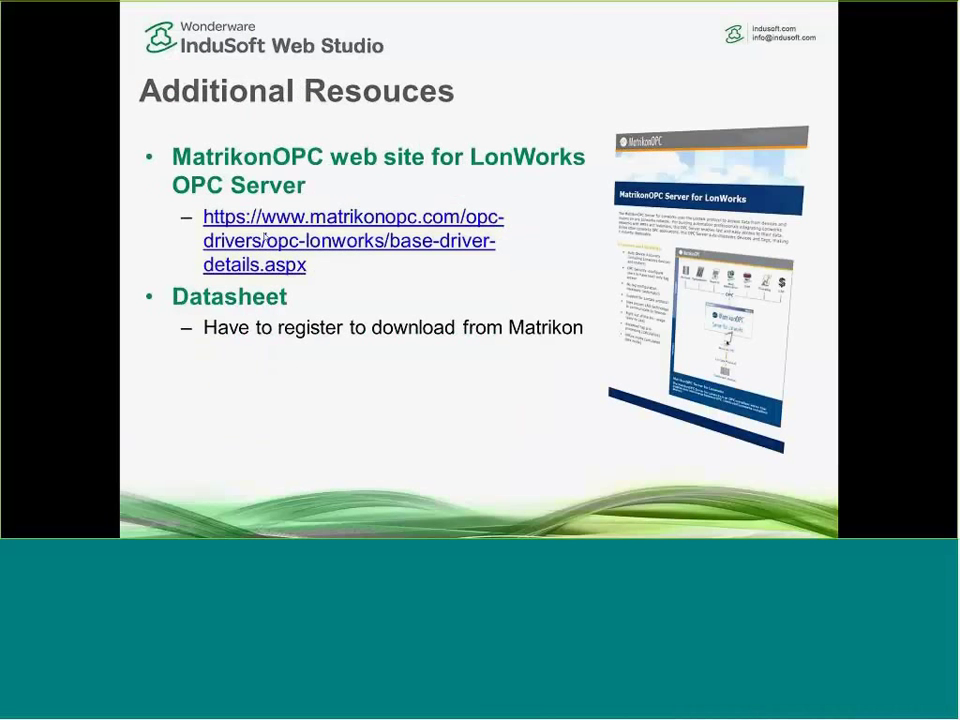
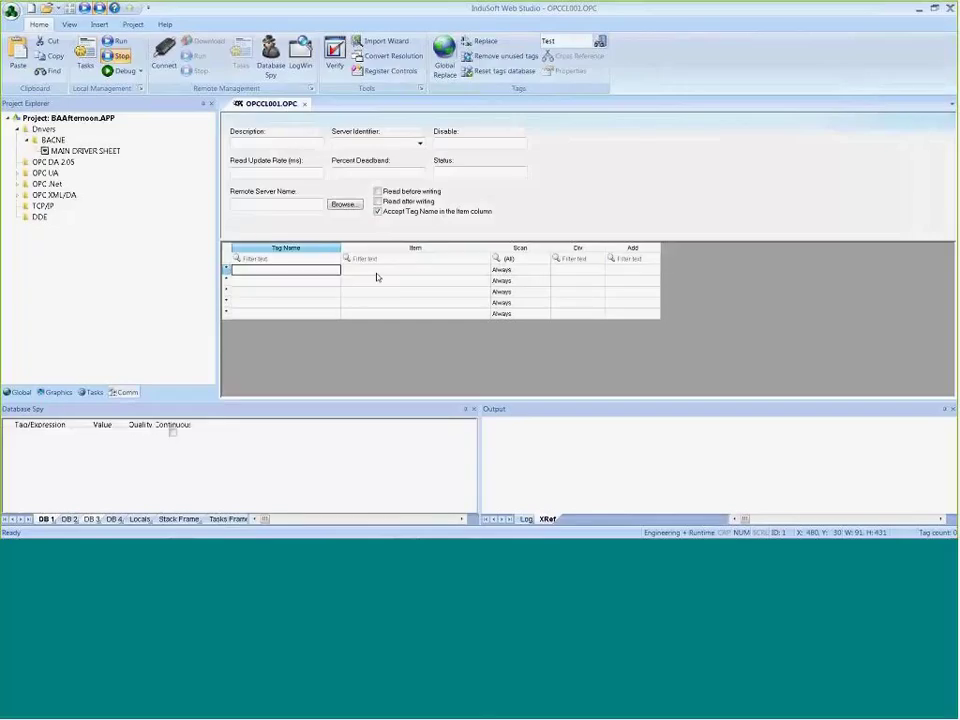
- Set the OPC client sheet's server identifier to Matrikon.OPC.Simulation.1
{"action": "left_click", "coordinate": [377, 272]}
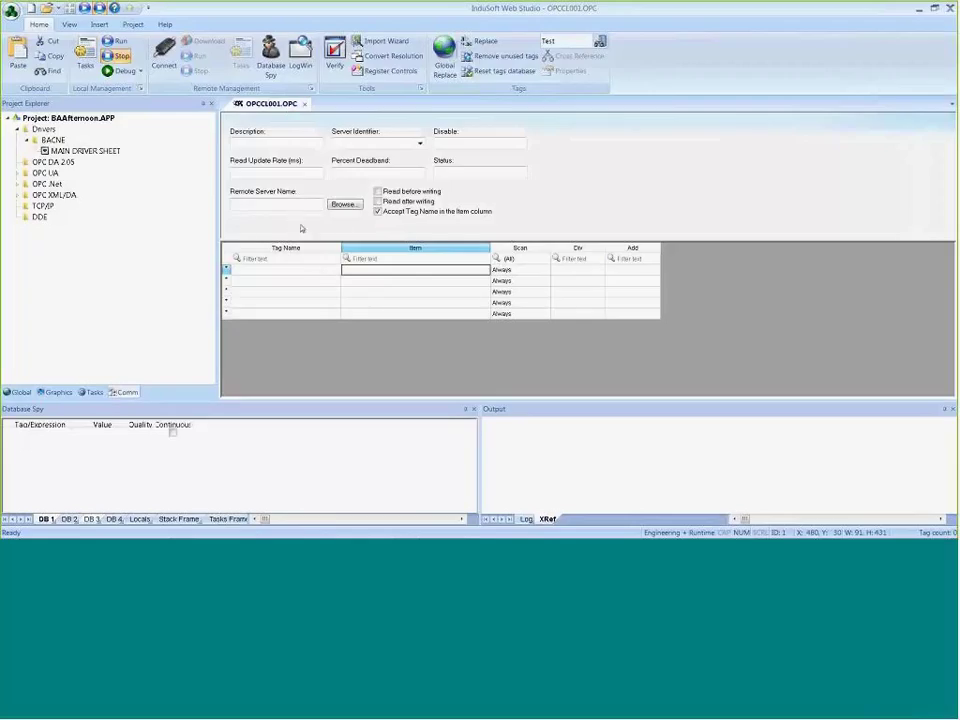
{"action": "left_click", "coordinate": [420, 143]}
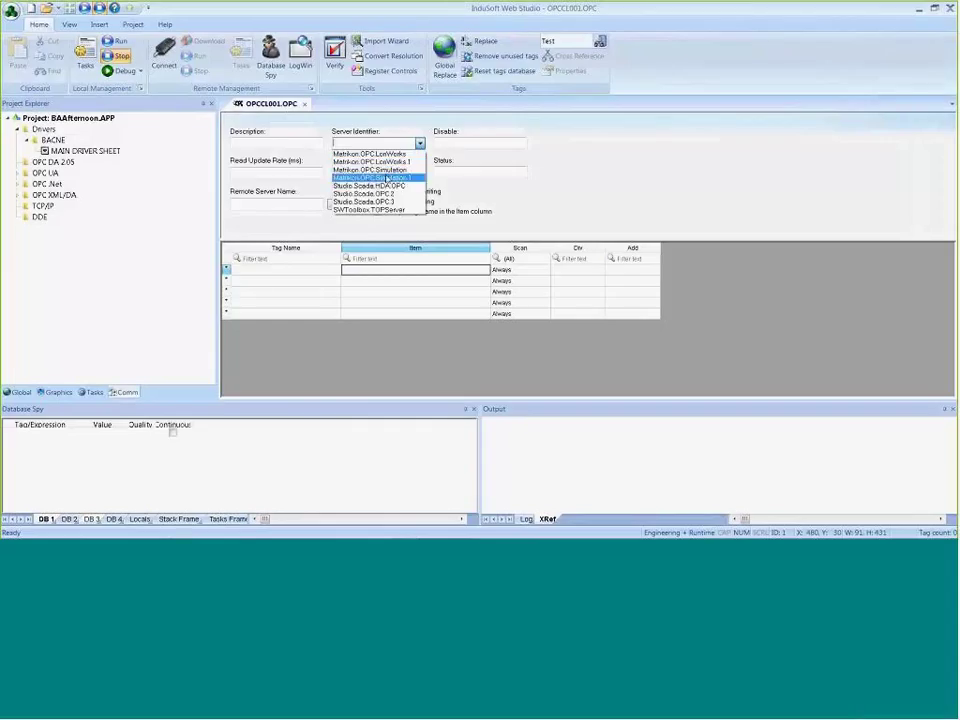
{"action": "left_click", "coordinate": [387, 178]}
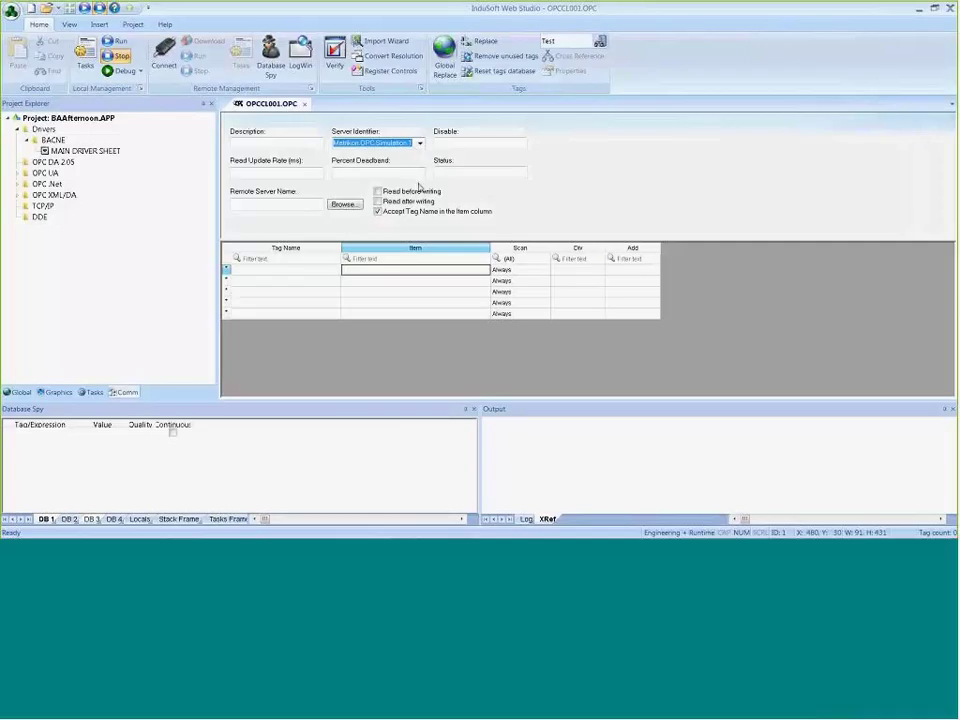
- Browse the OPC server's Random simulation items and assign Random.Int1 as the item in the sheet's first row
{"action": "right_click", "coordinate": [391, 273]}
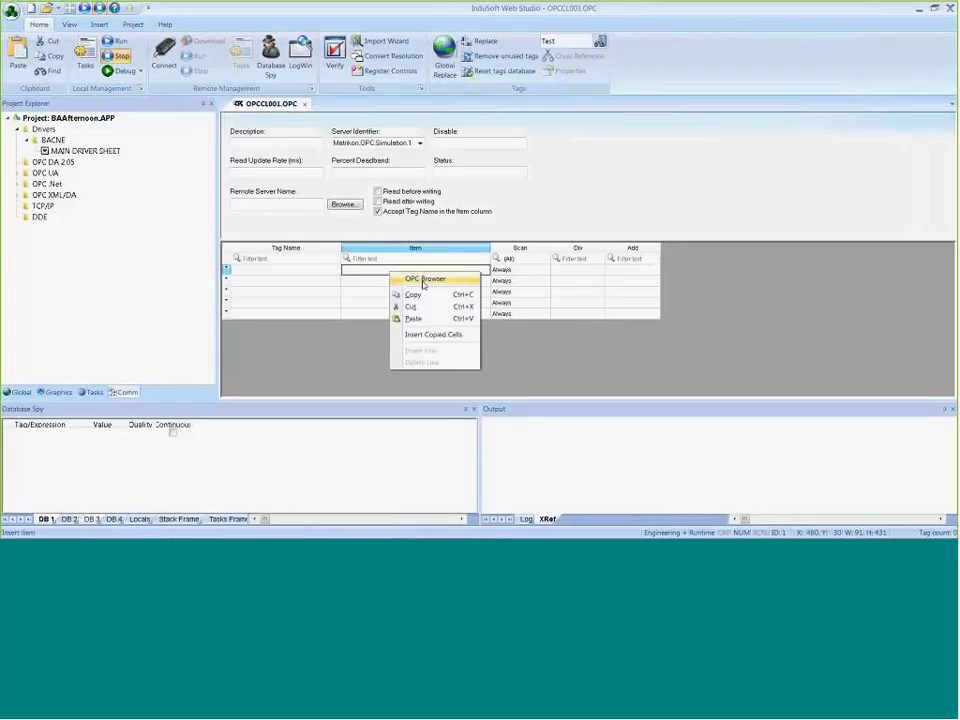
{"action": "left_click", "coordinate": [424, 280]}
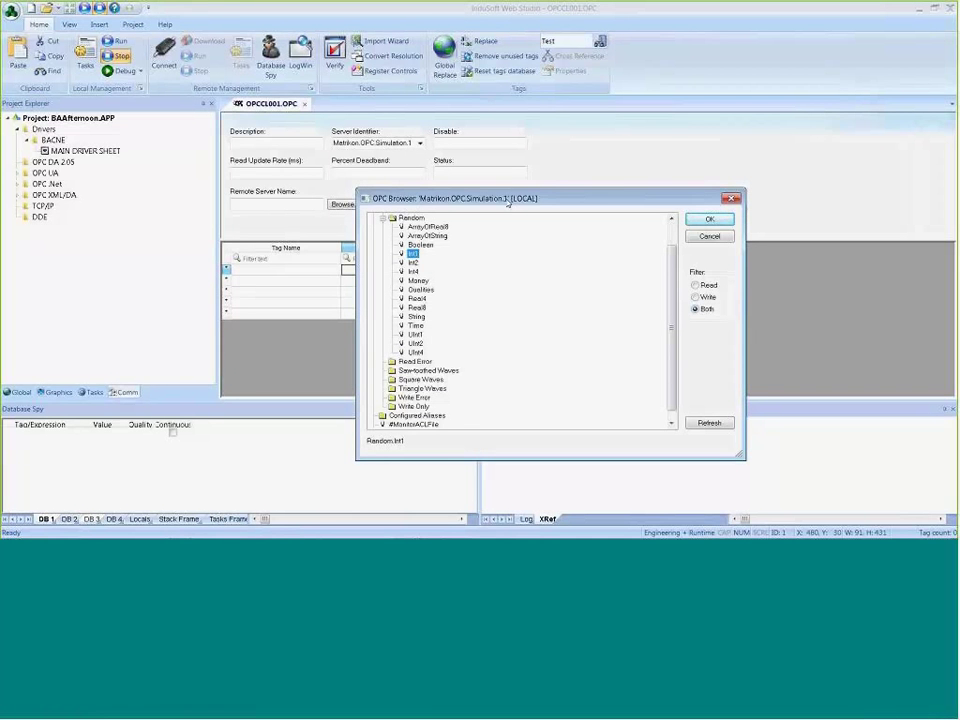
{"action": "mouse_move", "coordinate": [509, 205]}
{"action": "left_mouse_down"}
{"action": "mouse_move", "coordinate": [521, 250]}
{"action": "mouse_move", "coordinate": [522, 216]}
{"action": "left_mouse_up"}
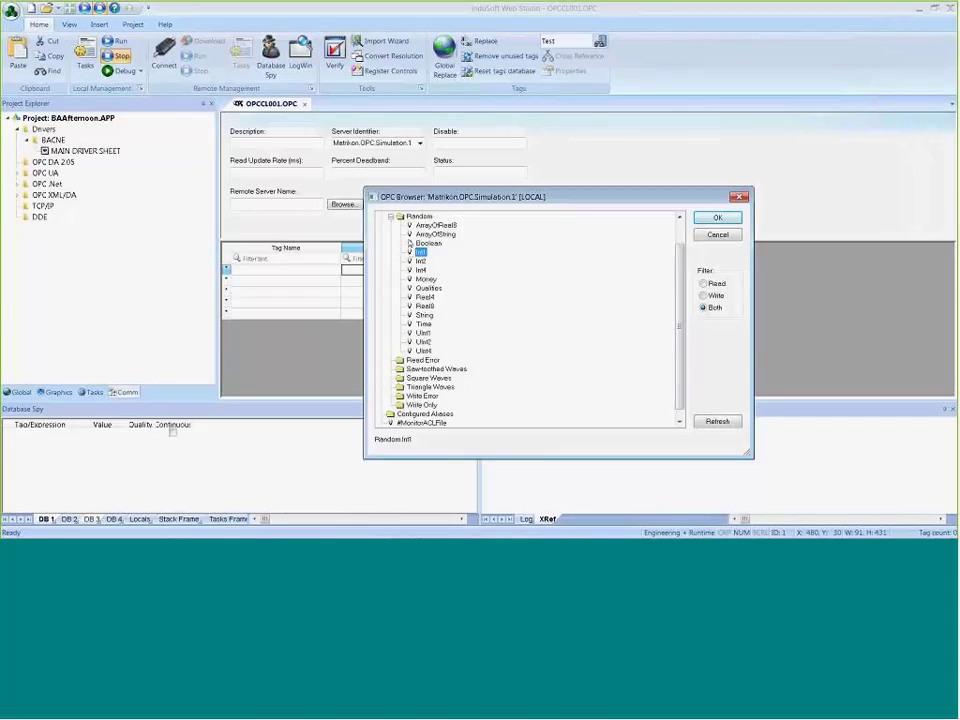
{"action": "scroll", "coordinate": [683, 233], "scroll_direction": "up", "scroll_amount": 1}
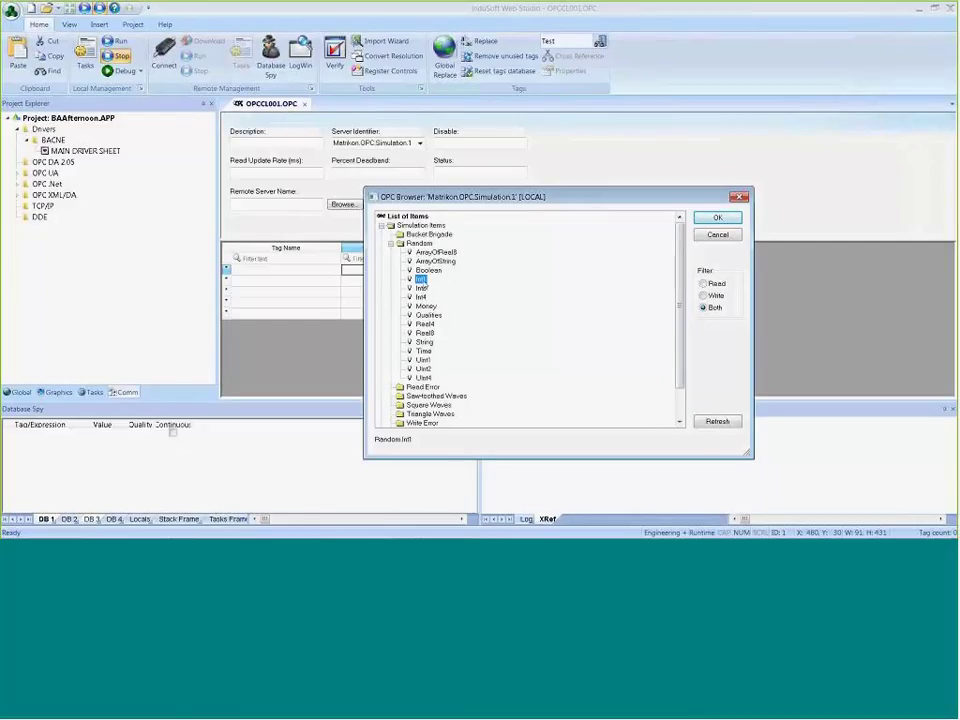
{"action": "left_click", "coordinate": [712, 221]}
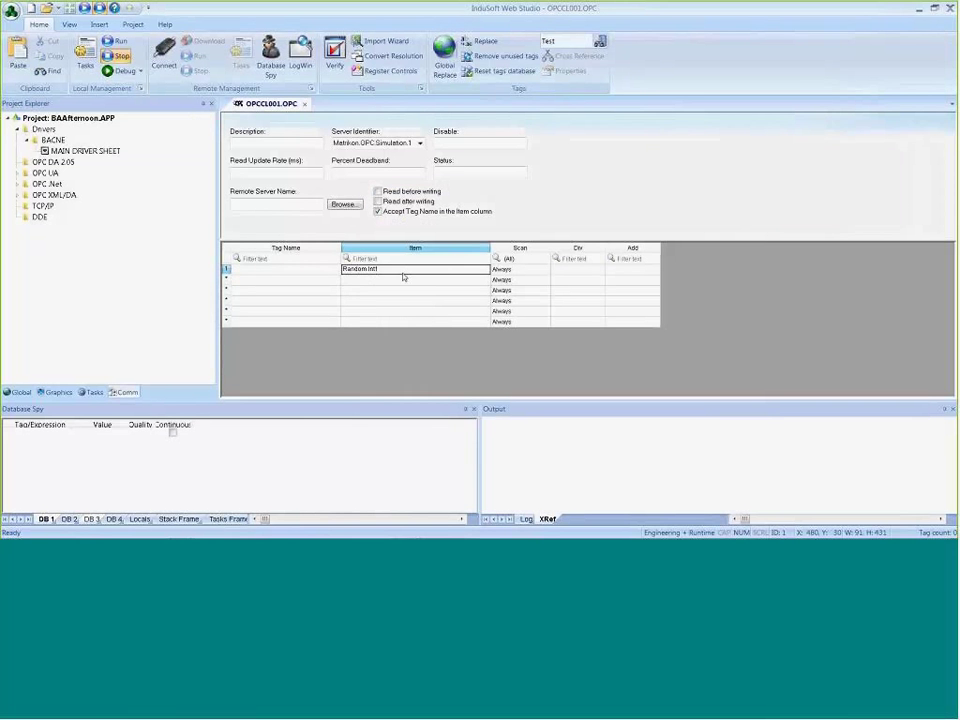
- Enter the tag name Level for the Random.Int1 row and create it as an Integer tag with Server scope
{"action": "left_click", "coordinate": [310, 274]}
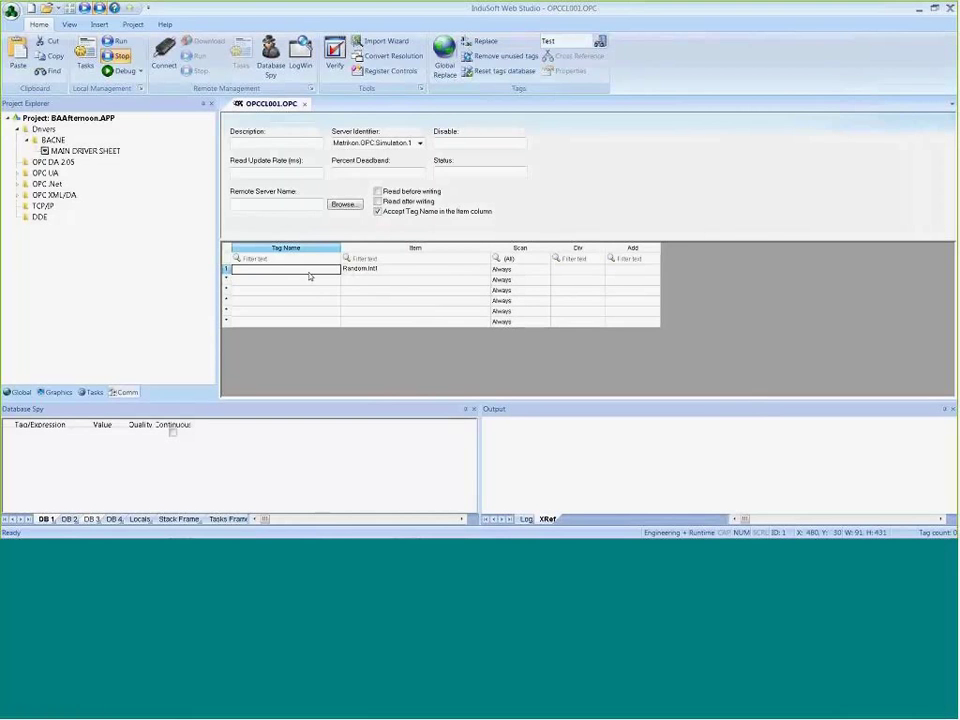
{"action": "type", "text": "Leve"}
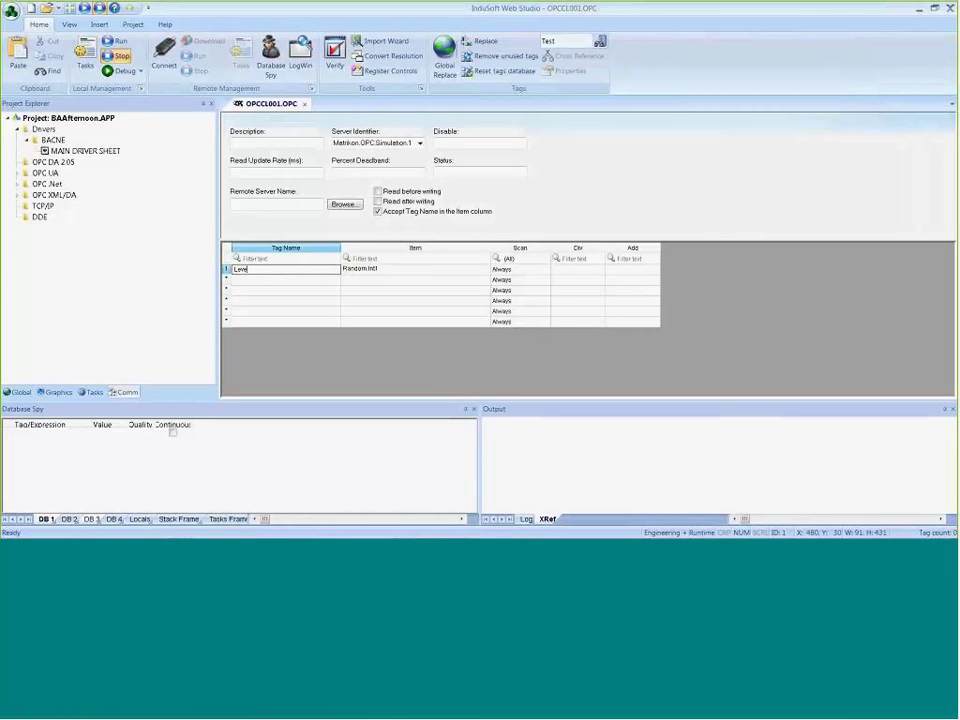
{"action": "type", "text": "l"}
{"action": "key", "text": "Return"}
{"action": "left_click", "coordinate": [480, 321]}
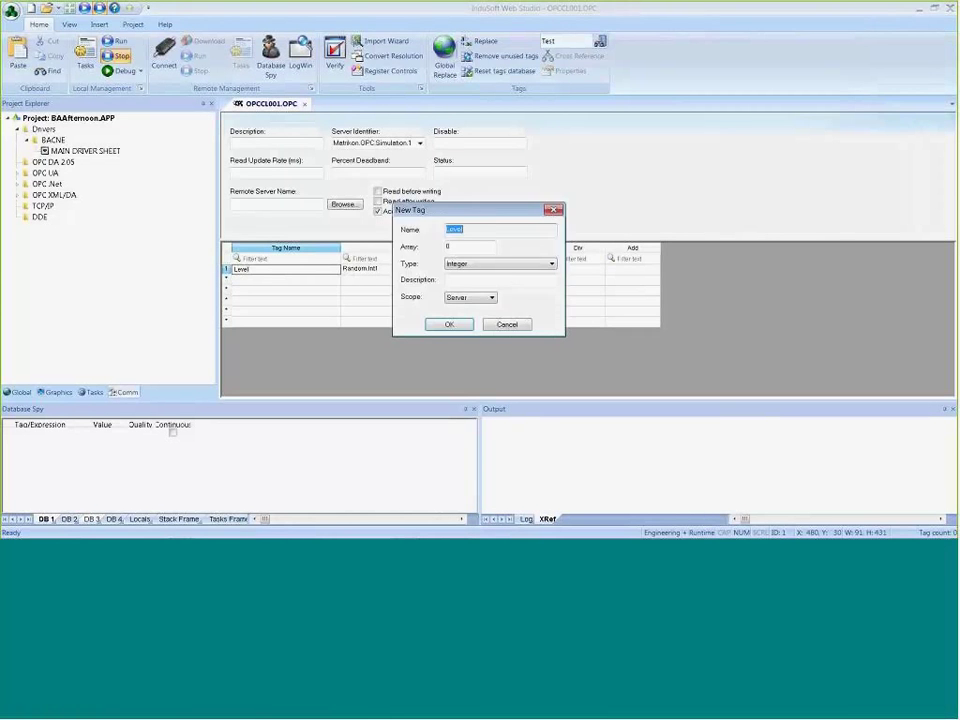
{"action": "left_click", "coordinate": [449, 324]}
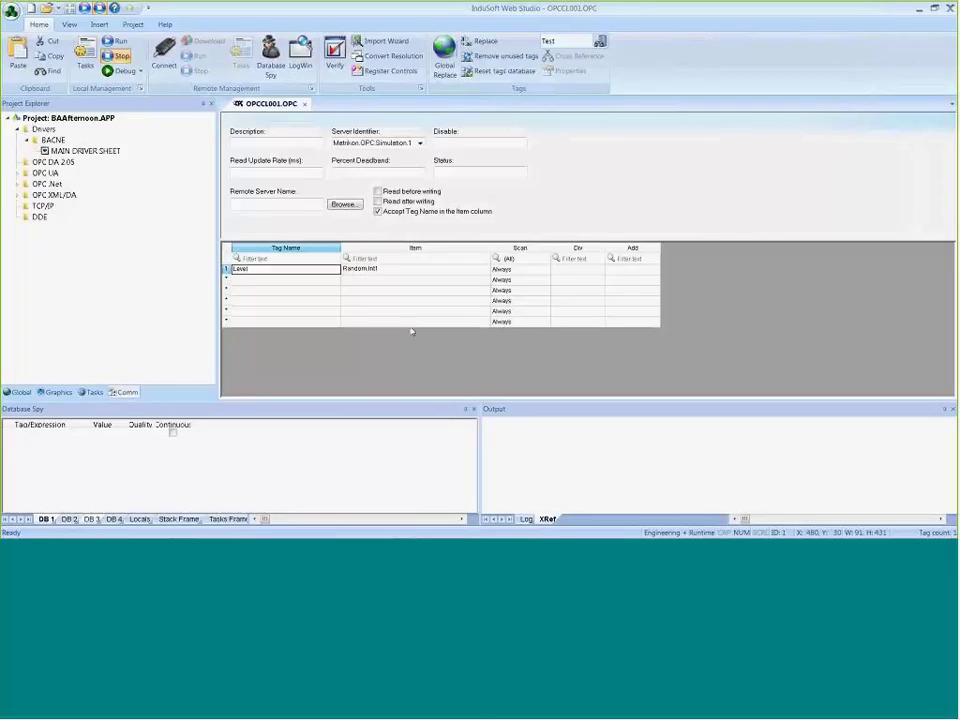
- Save the OPC client sheet as sheet number 1 and close it
{"action": "left_click", "coordinate": [248, 271]}
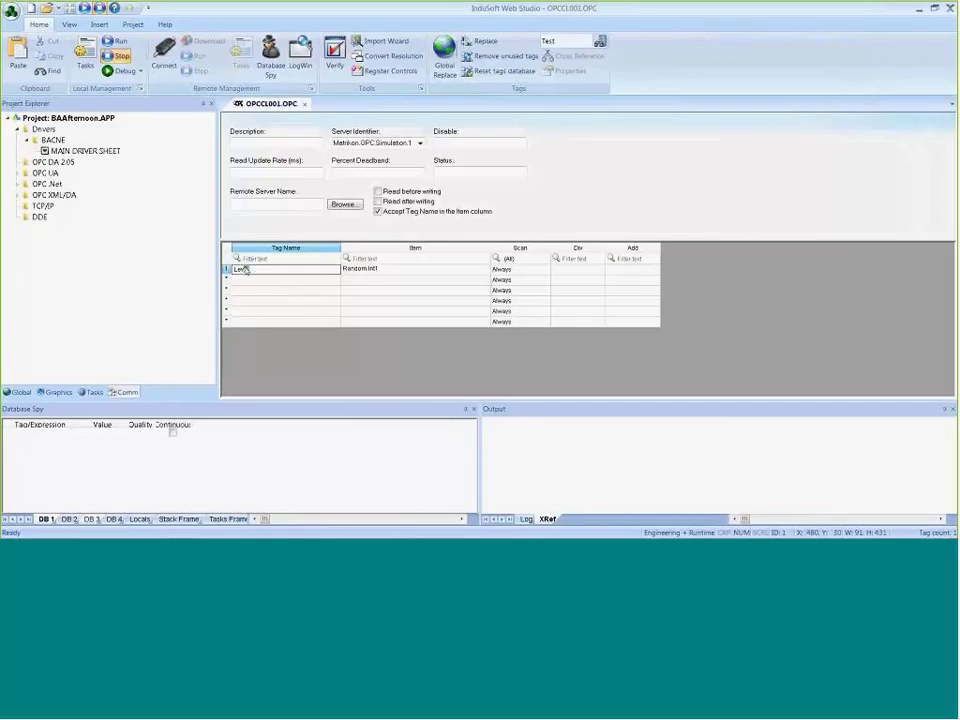
{"action": "double_click", "coordinate": [245, 270]}
{"action": "left_click", "coordinate": [381, 272]}
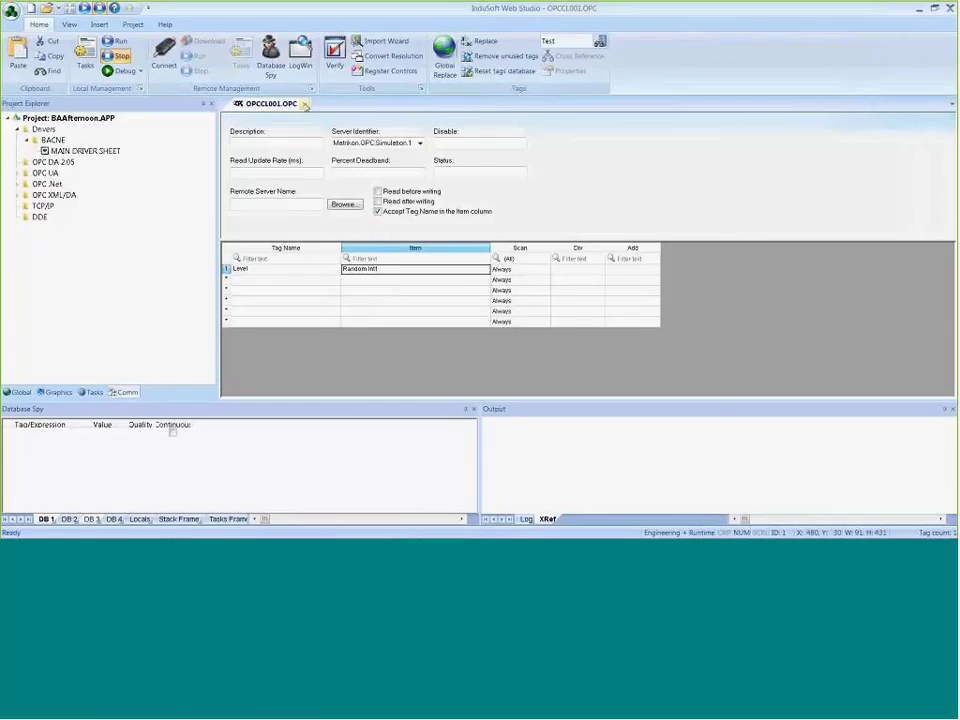
{"action": "left_click", "coordinate": [306, 104]}
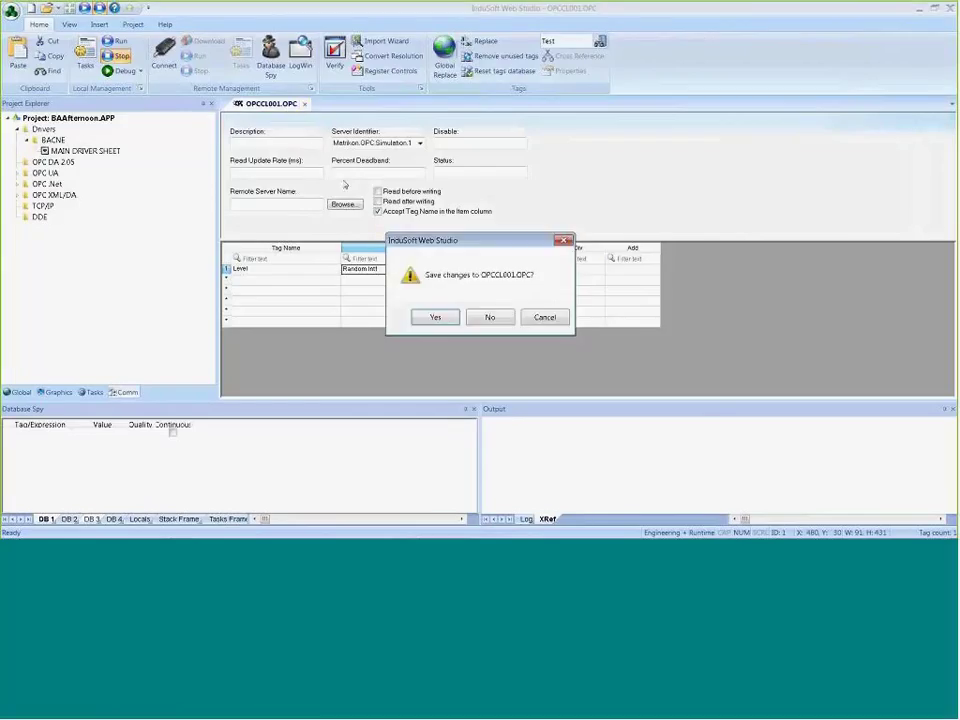
{"action": "left_click", "coordinate": [437, 318]}
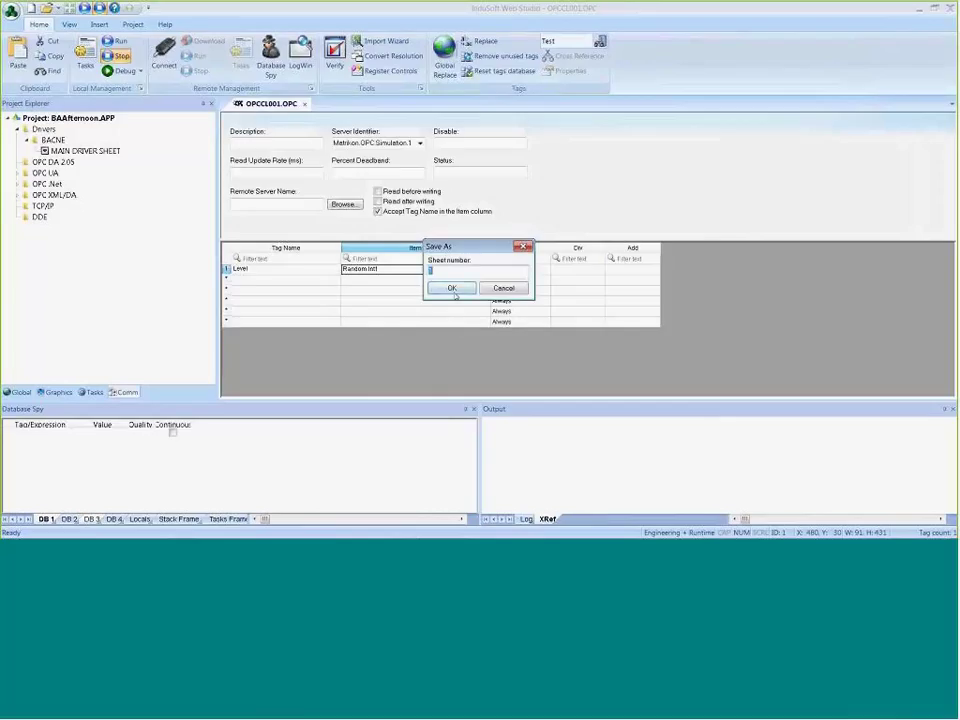
{"action": "left_click", "coordinate": [453, 290]}
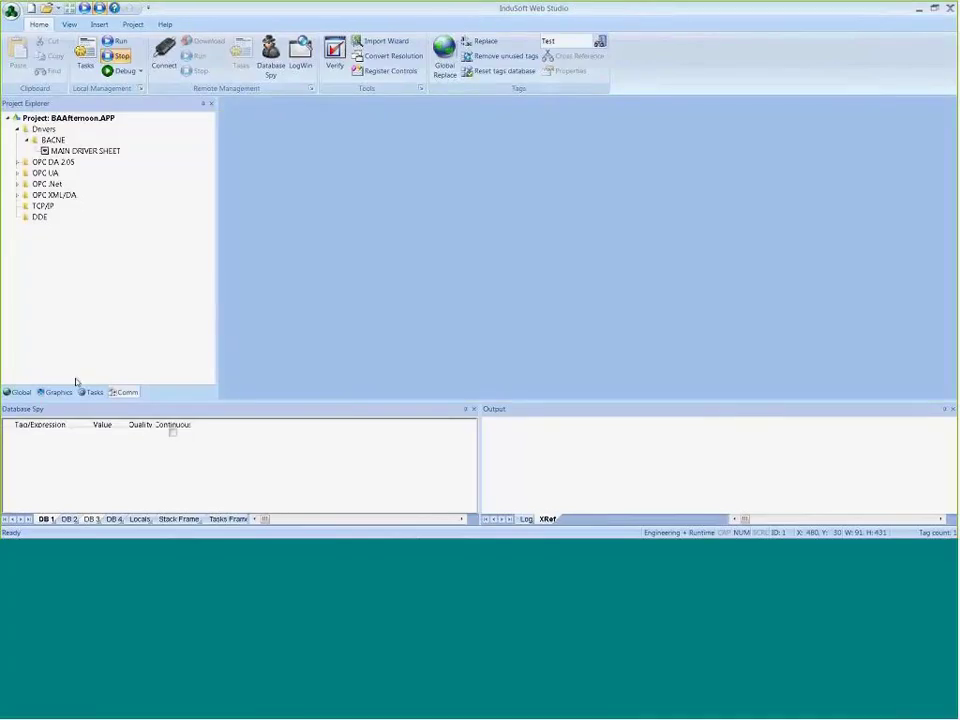
- Insert a new project screen, keeping the default attributes with a width of 1920 and a height of 1080
{"action": "left_click", "coordinate": [58, 392]}
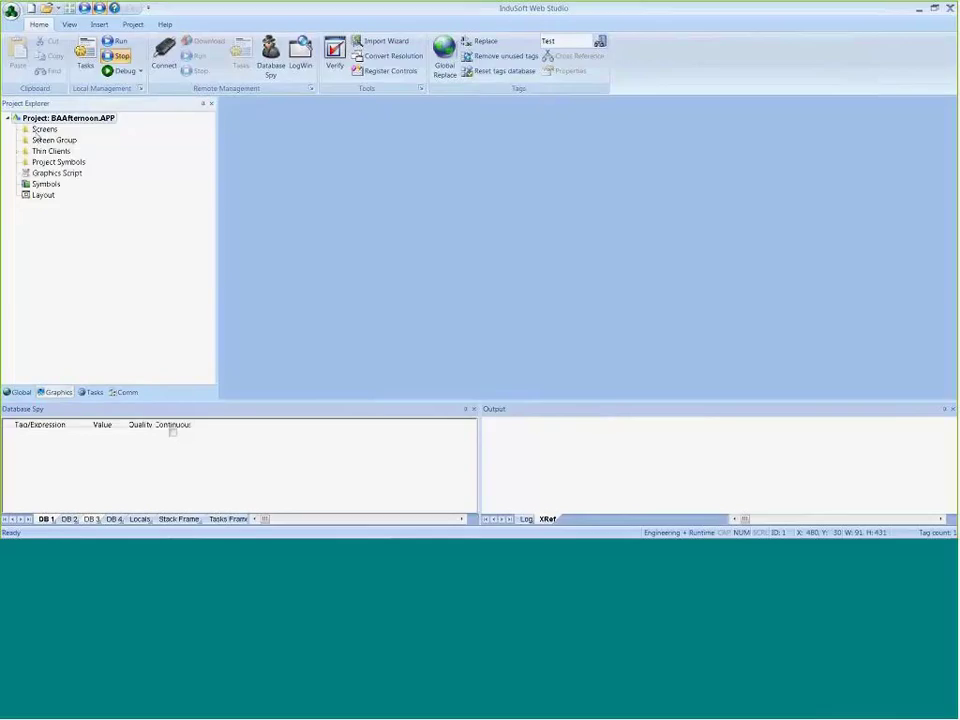
{"action": "right_click", "coordinate": [40, 130]}
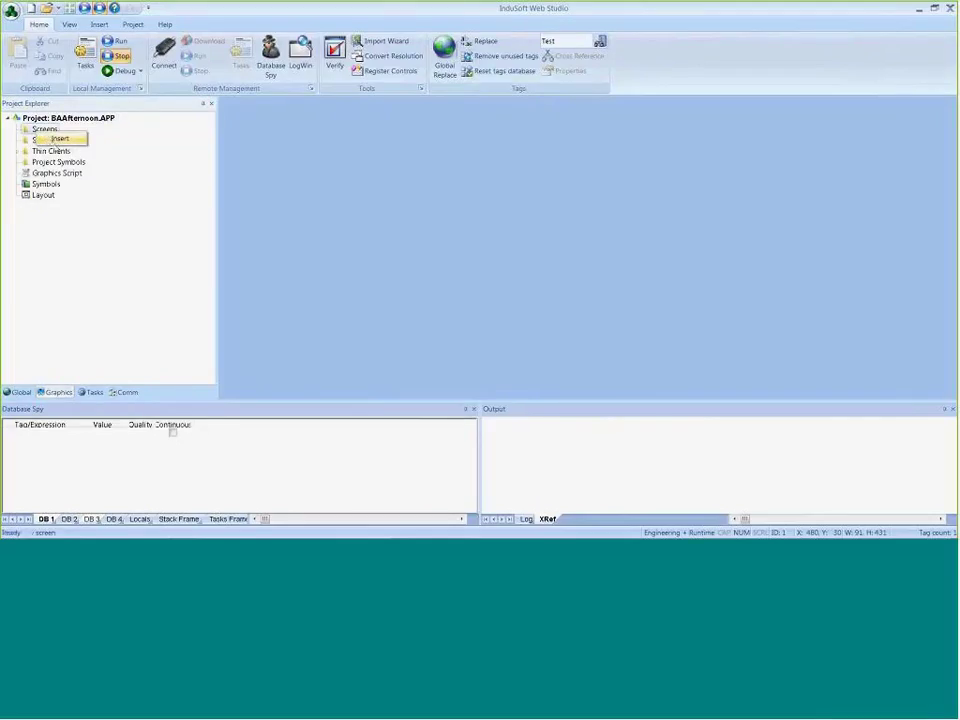
{"action": "left_click", "coordinate": [55, 139]}
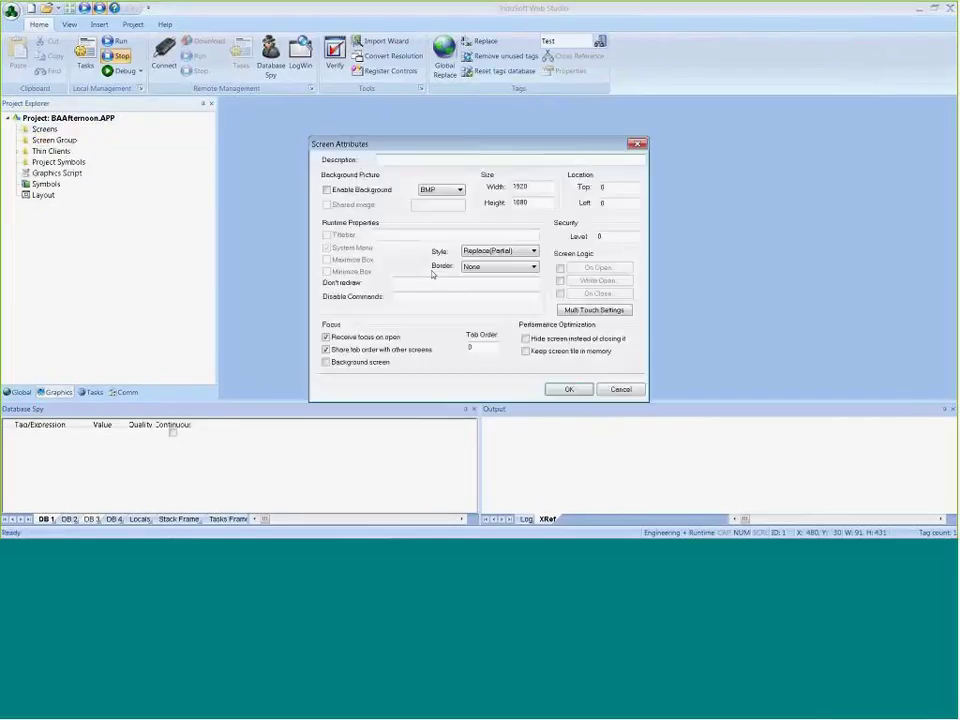
{"action": "left_click", "coordinate": [569, 390]}
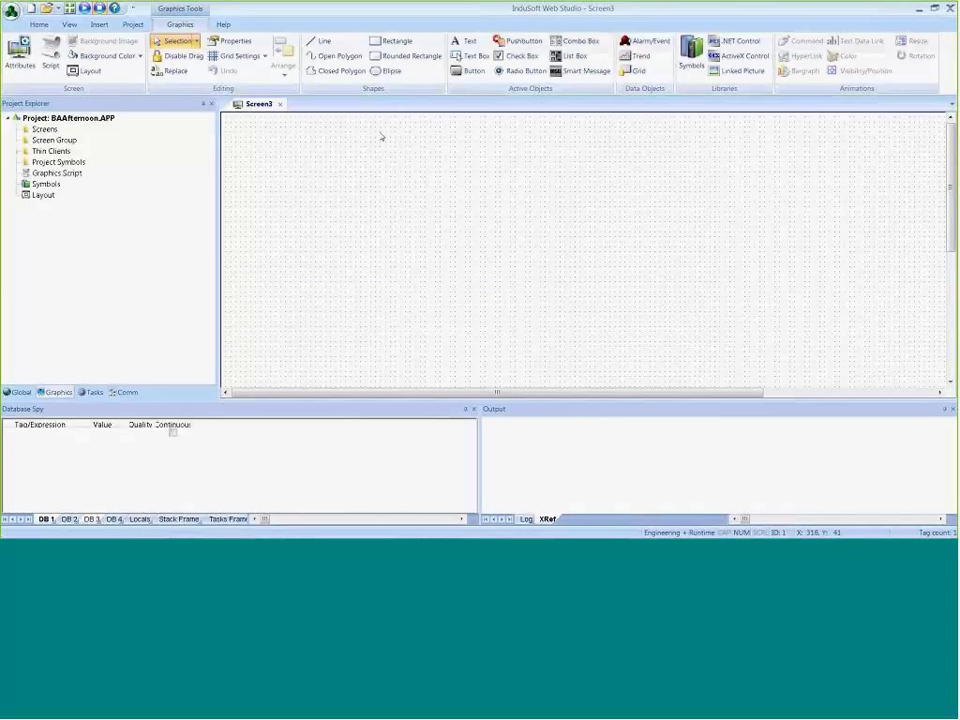
- Draw a tall, narrow rectangle about 81 wide and 461 high on the new screen and apply a Bargraph animation to it
{"action": "left_click", "coordinate": [394, 41]}
{"action": "mouse_move", "coordinate": [331, 133]}
{"action": "left_mouse_down"}
{"action": "mouse_move", "coordinate": [332, 189]}
{"action": "mouse_move", "coordinate": [372, 363]}
{"action": "left_mouse_up"}
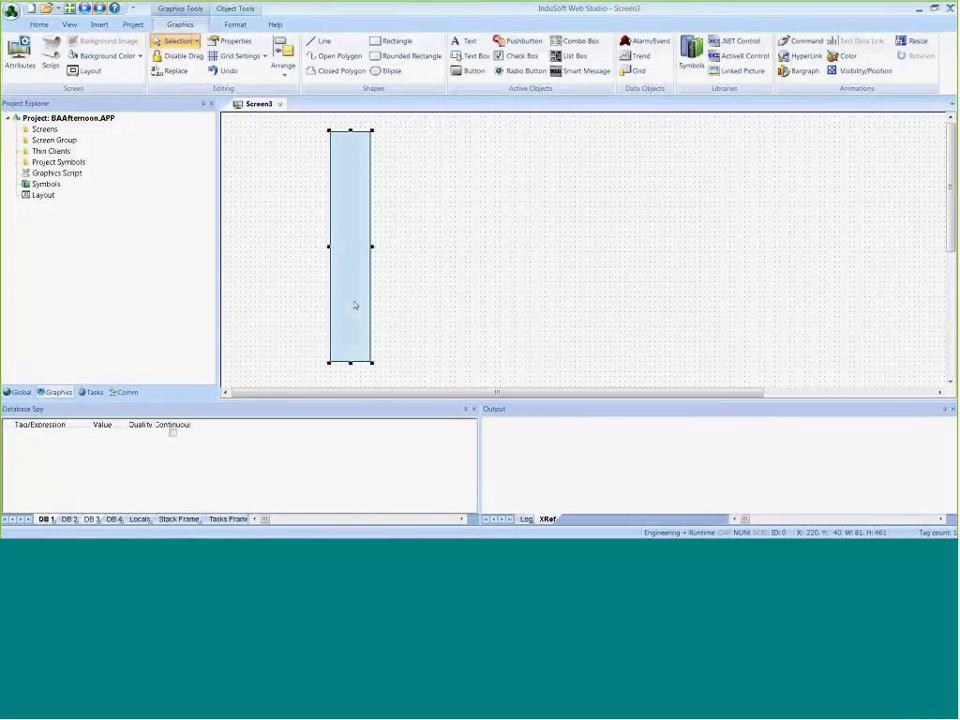
{"action": "left_click", "coordinate": [805, 71]}
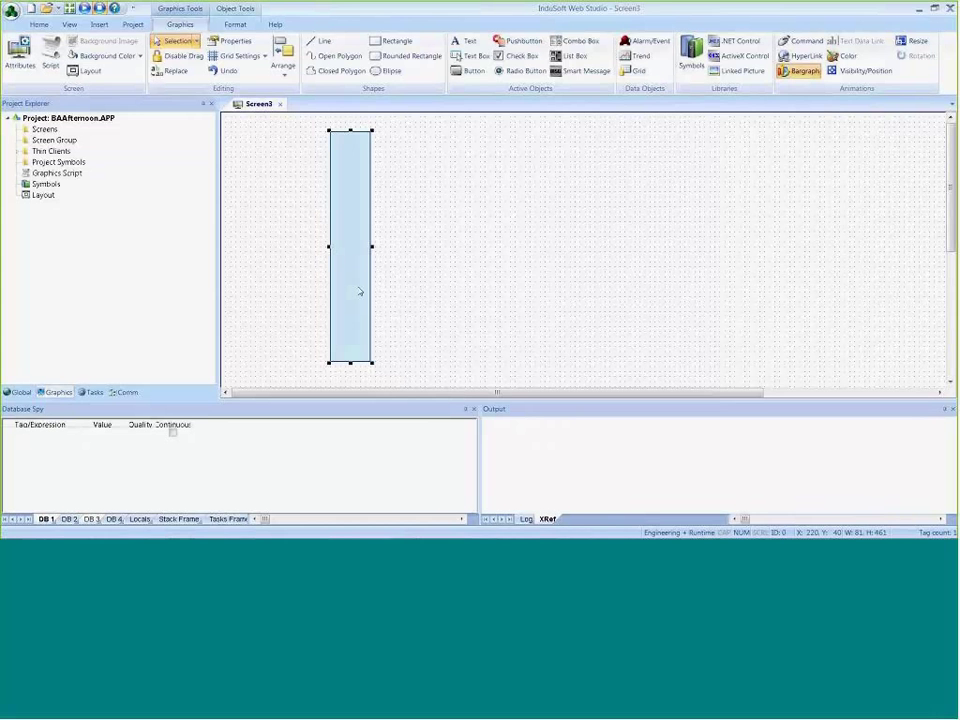
- Link the rectangle's BarGraph animation to the Level tag
{"action": "double_click", "coordinate": [360, 291]}
{"action": "left_click", "coordinate": [595, 173]}
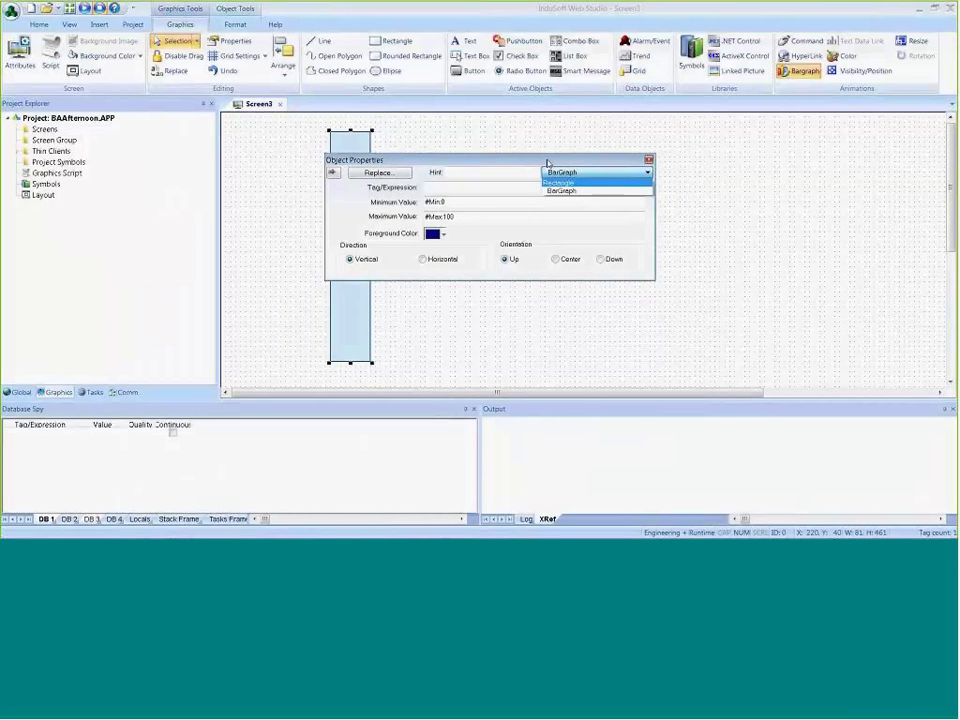
{"action": "left_click", "coordinate": [548, 162]}
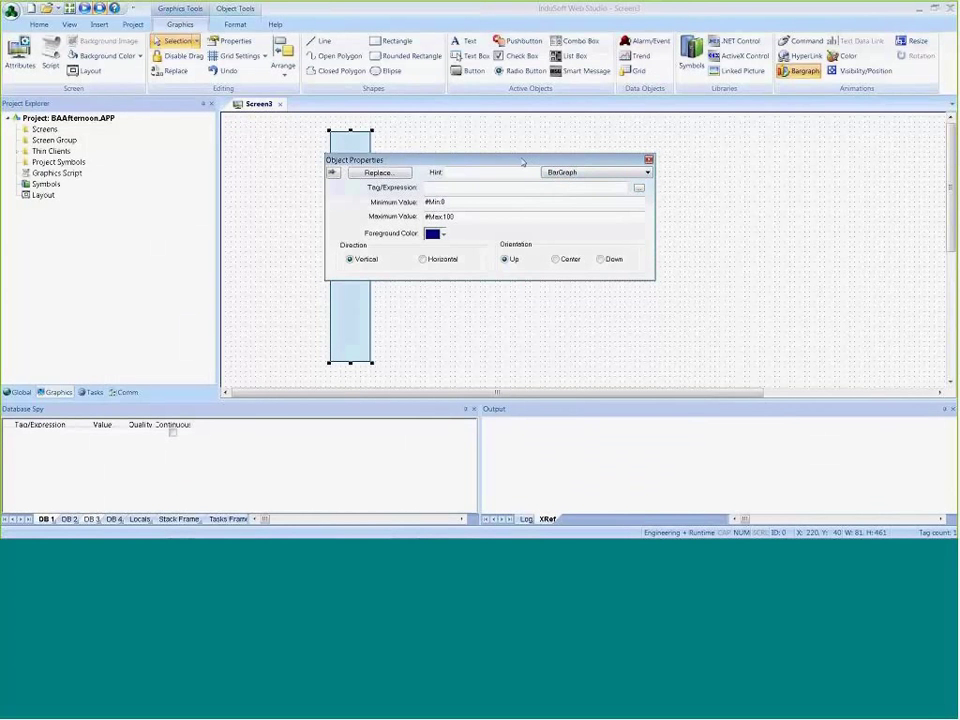
{"action": "left_click", "coordinate": [568, 175]}
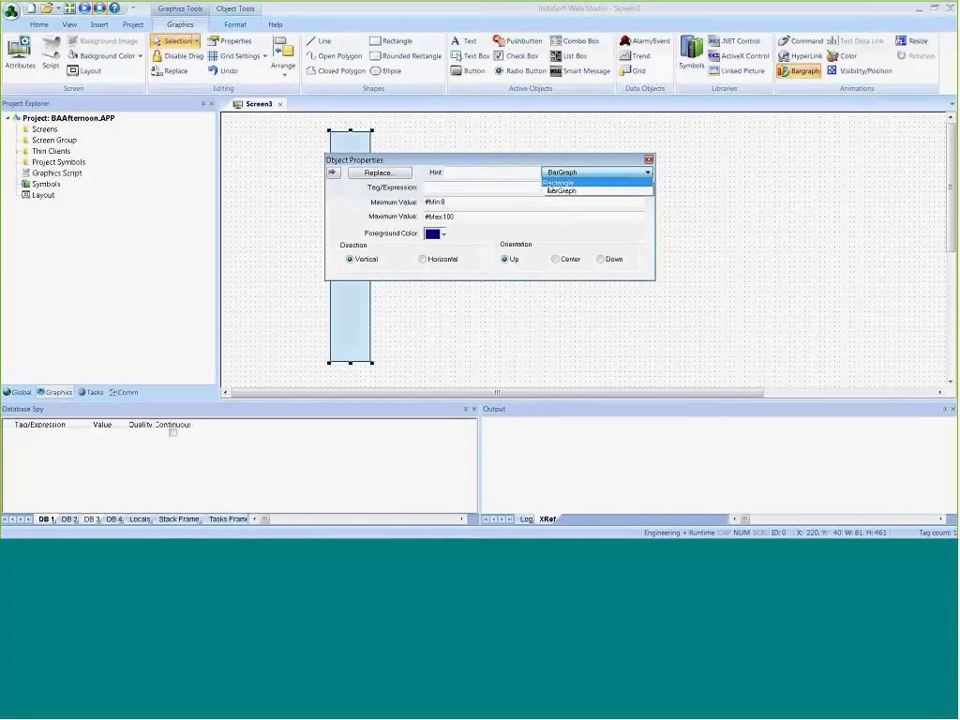
{"action": "left_click", "coordinate": [489, 190]}
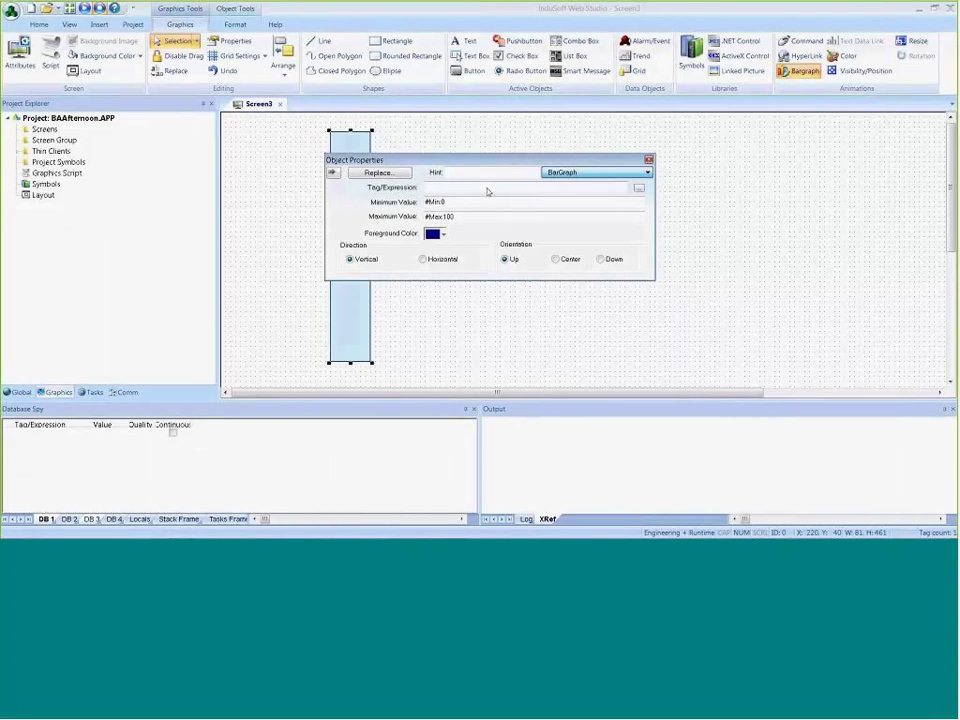
{"action": "double_click", "coordinate": [488, 187]}
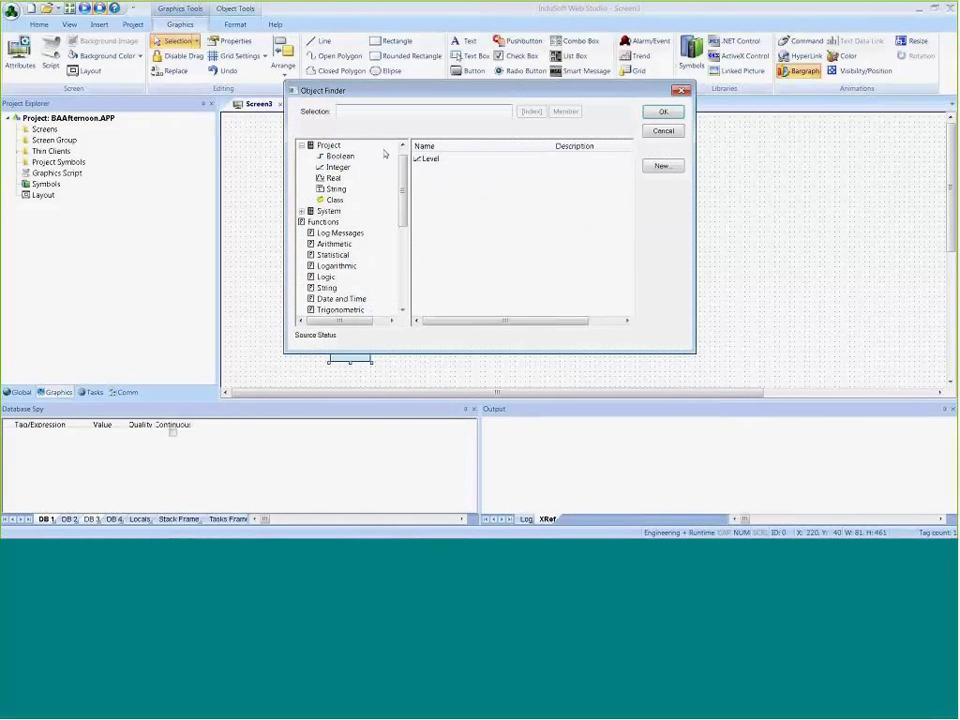
{"action": "left_click", "coordinate": [432, 159]}
{"action": "left_click", "coordinate": [663, 111]}
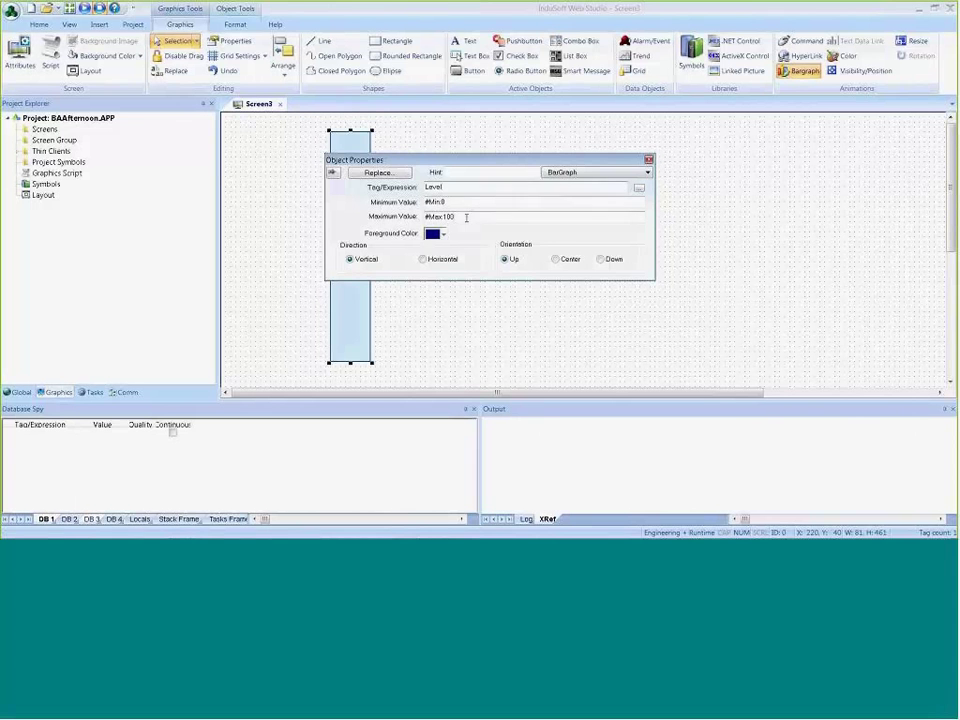
- Set the bargraph's maximum value to 200 and its minimum value to 0
{"action": "double_click", "coordinate": [460, 216]}
{"action": "type", "text": "20"}
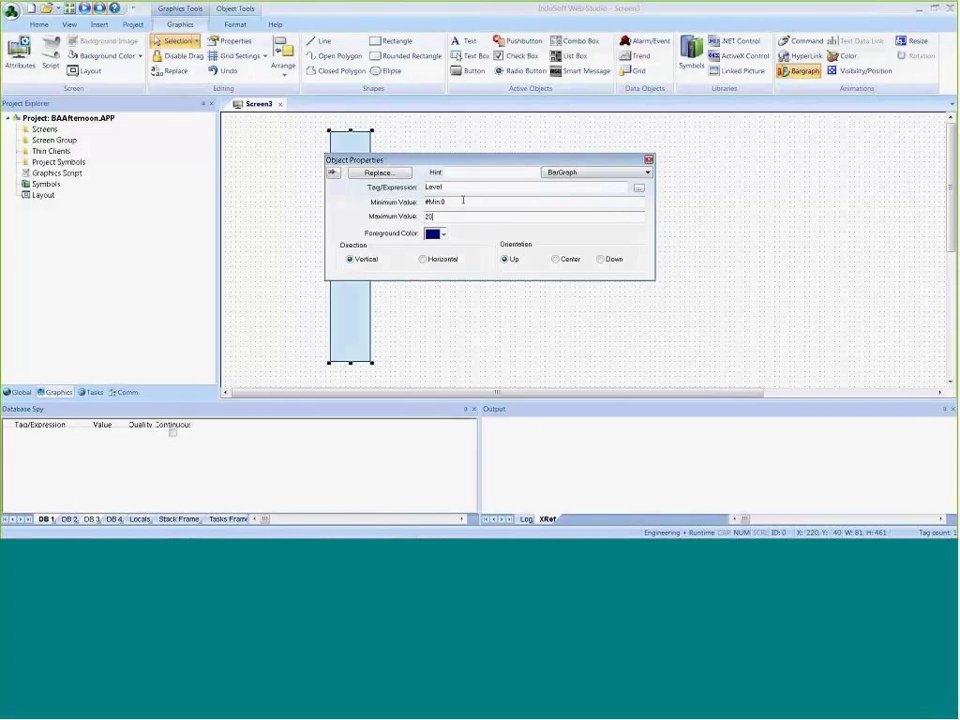
{"action": "type", "text": "0"}
{"action": "double_click", "coordinate": [456, 201]}
{"action": "type", "text": "0"}
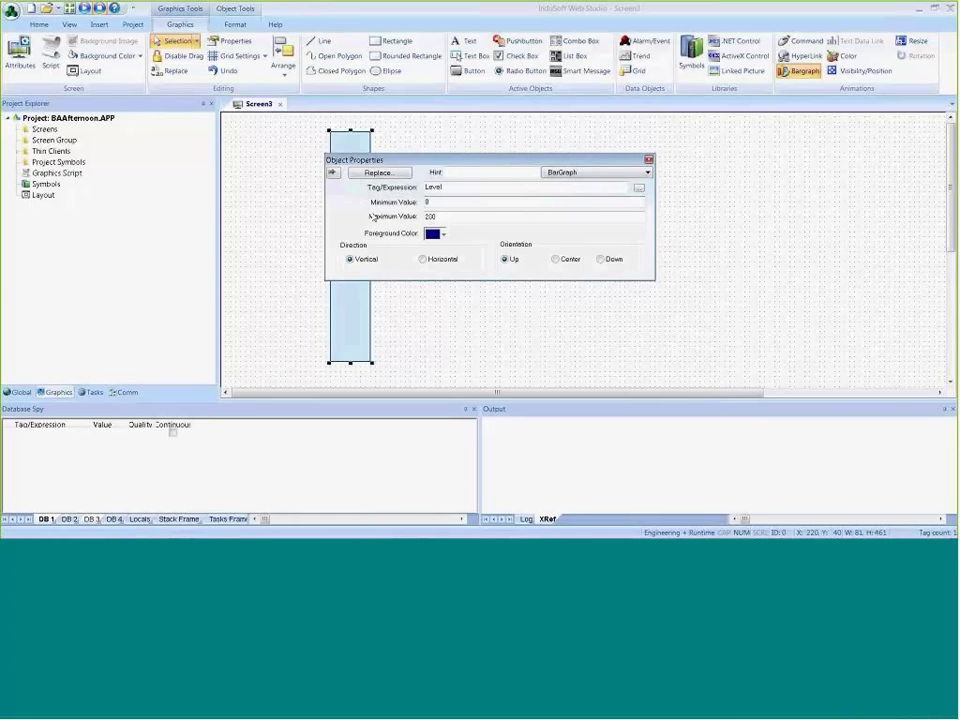
{"action": "left_click", "coordinate": [501, 317]}
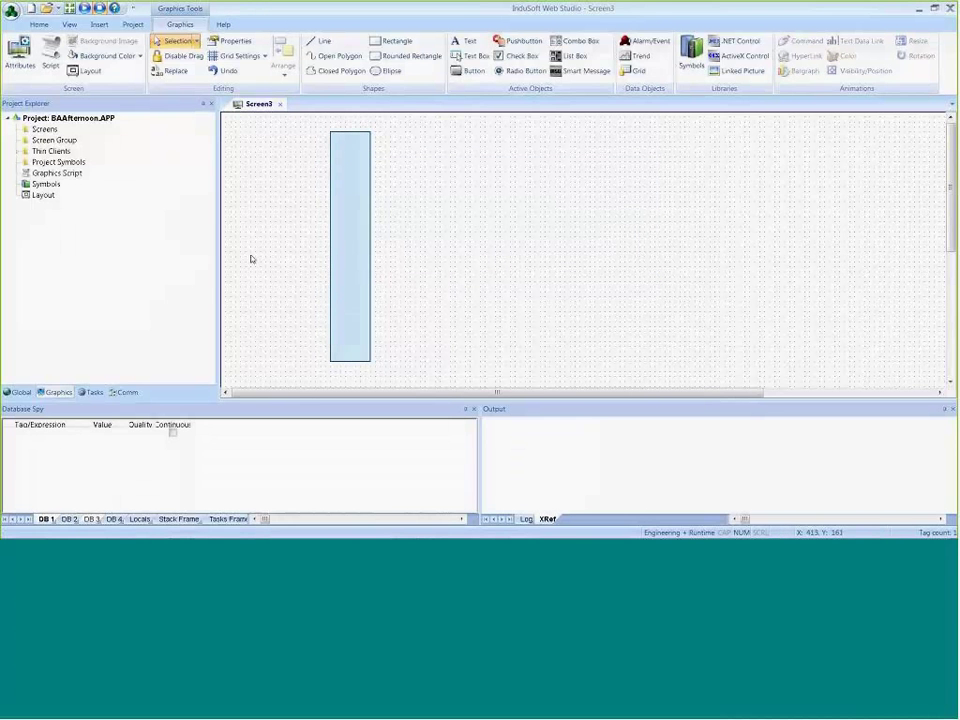
- Examine the Ducts, Items, Motors, Pumps, Tanks and Valves symbols under New Symbols test in the system symbol library
{"action": "double_click", "coordinate": [36, 186]}
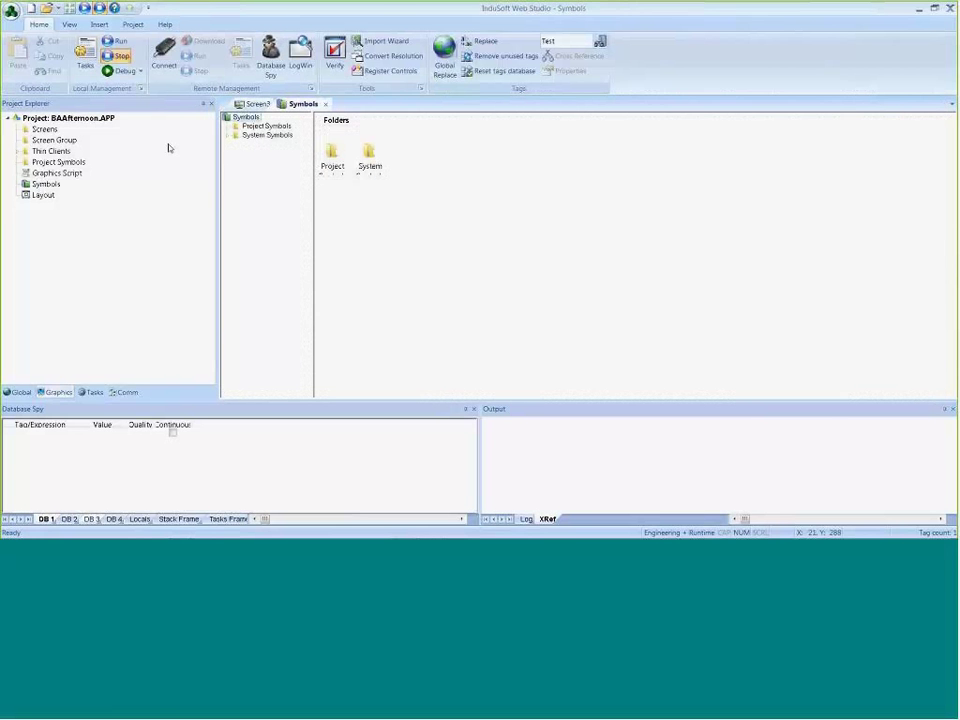
{"action": "left_click", "coordinate": [234, 136]}
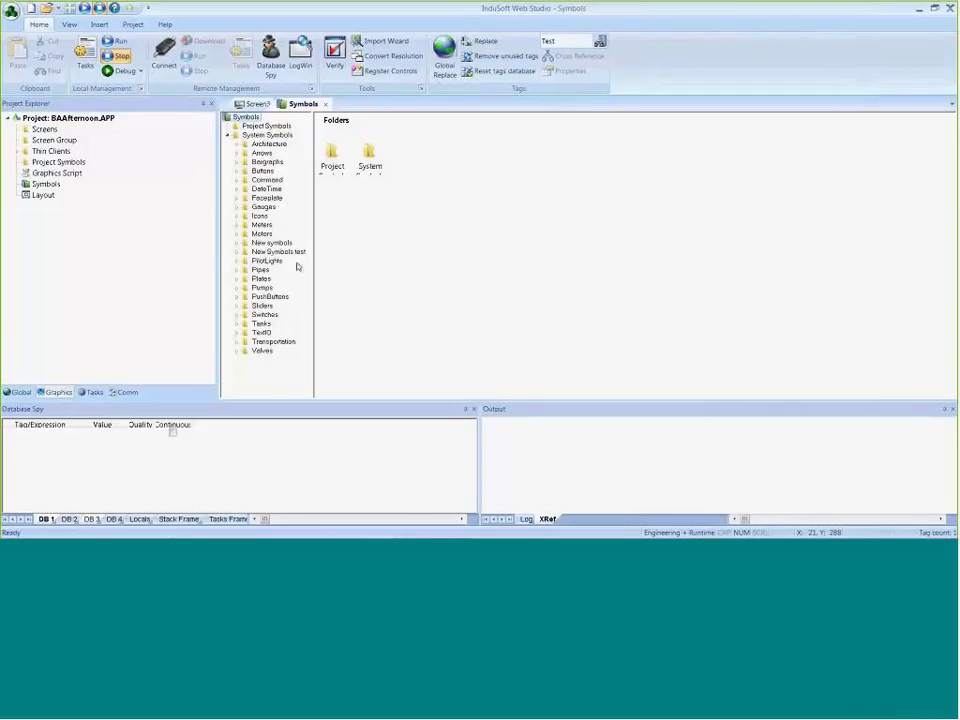
{"action": "left_click", "coordinate": [236, 252]}
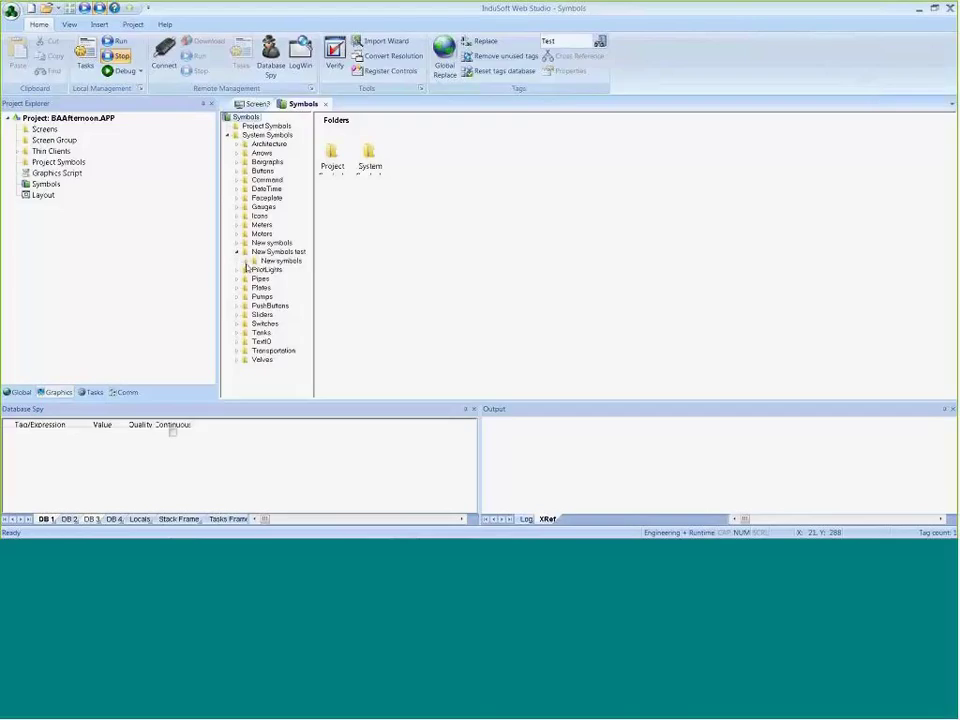
{"action": "left_click", "coordinate": [246, 261]}
{"action": "left_click", "coordinate": [288, 270]}
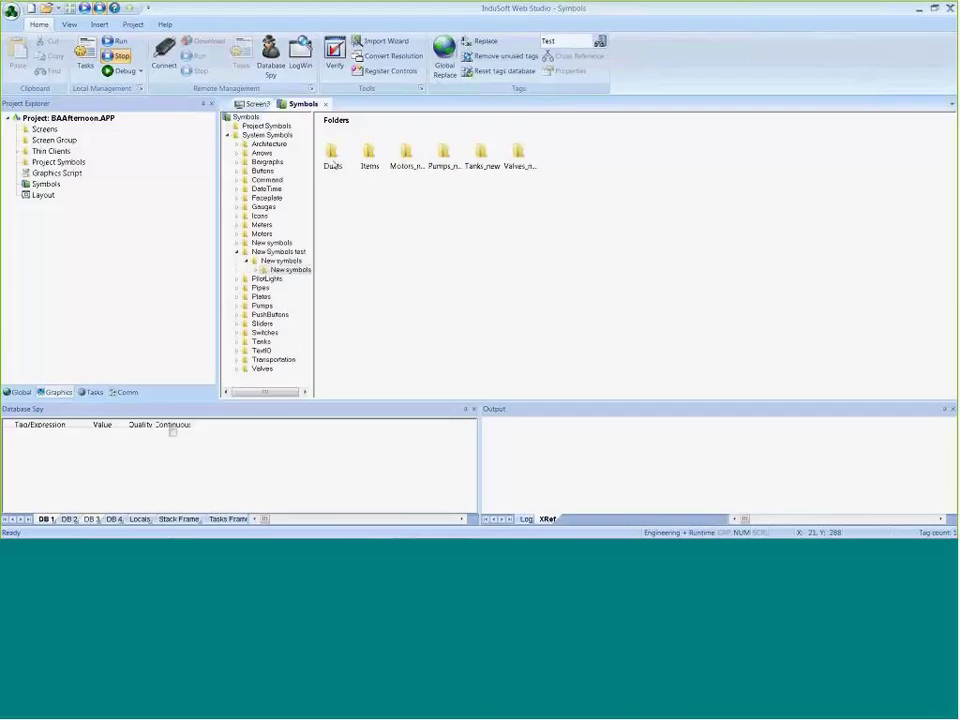
{"action": "left_click", "coordinate": [257, 270]}
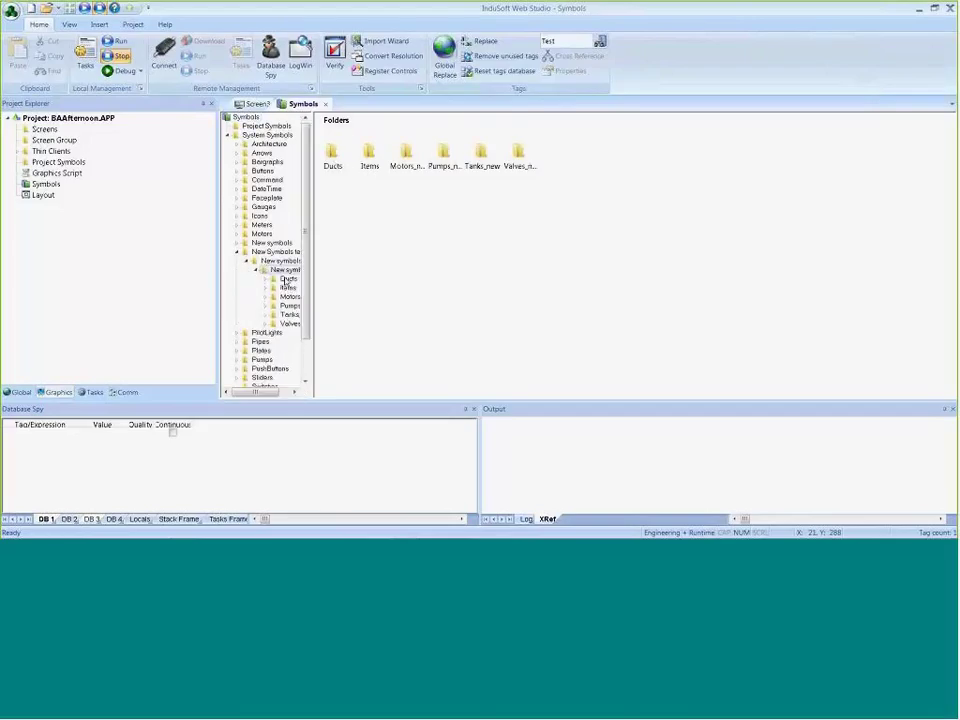
{"action": "left_click", "coordinate": [286, 280]}
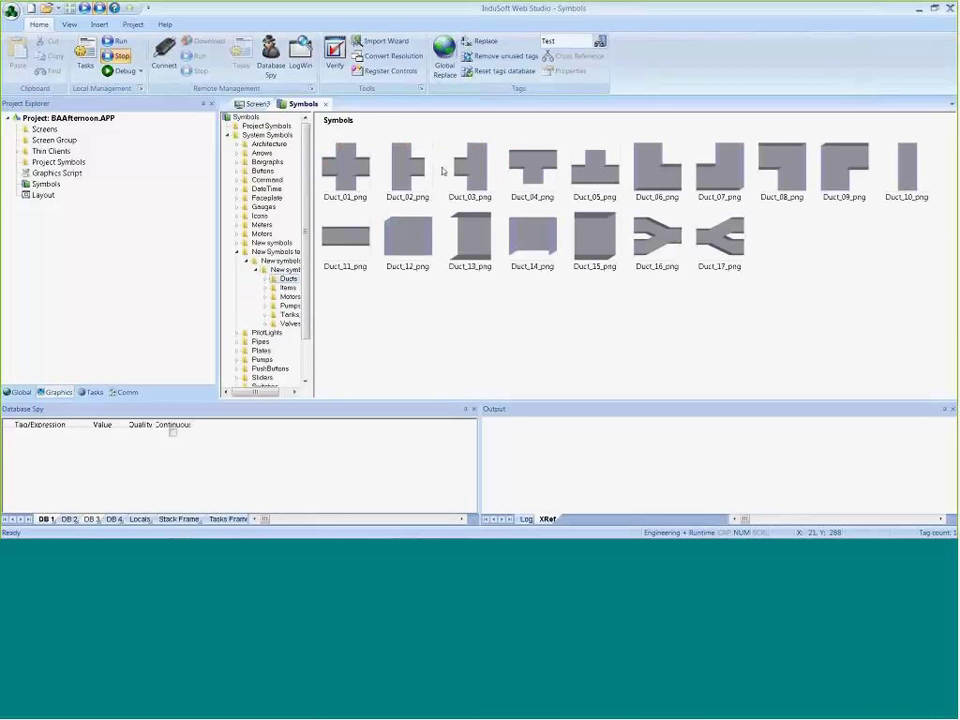
{"action": "left_click", "coordinate": [288, 288]}
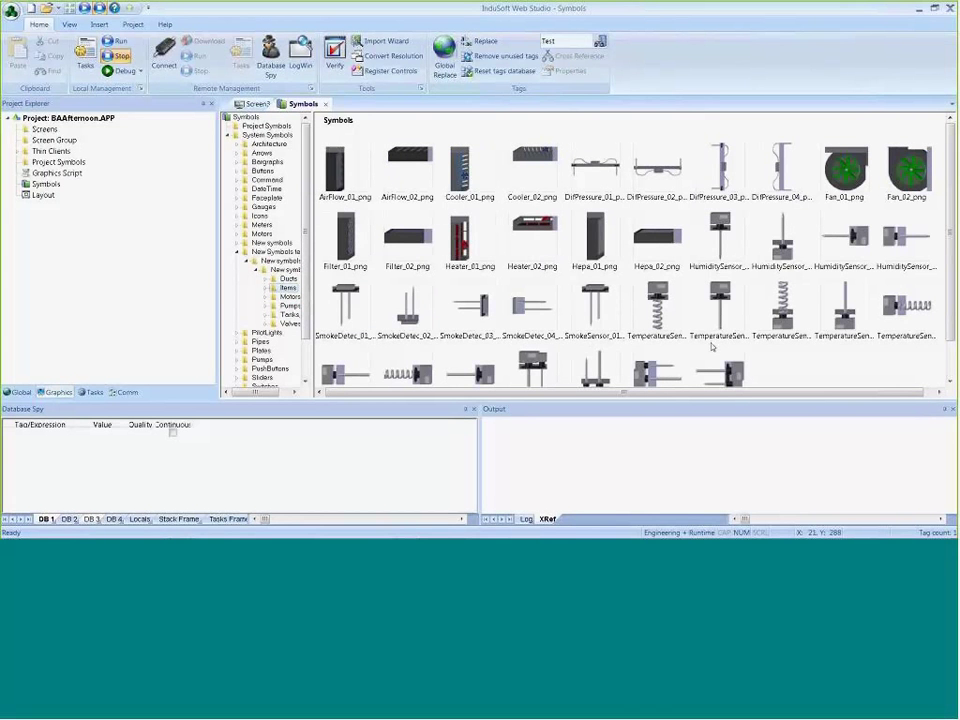
{"action": "scroll", "coordinate": [946, 232], "scroll_direction": "down", "scroll_amount": 1}
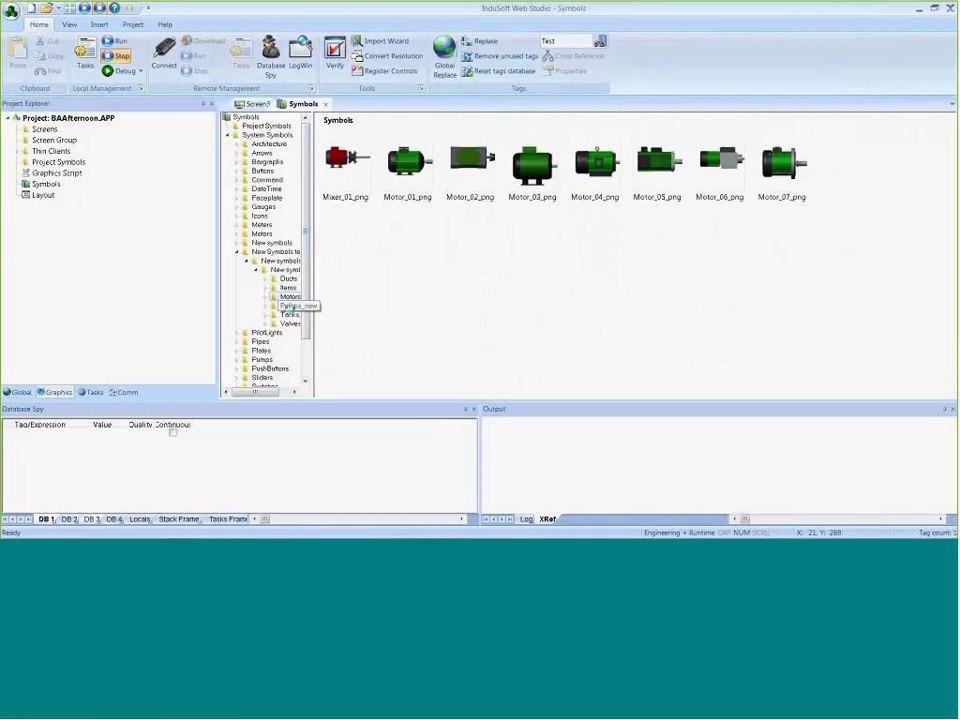
{"action": "left_click", "coordinate": [287, 305]}
{"action": "left_click", "coordinate": [286, 315]}
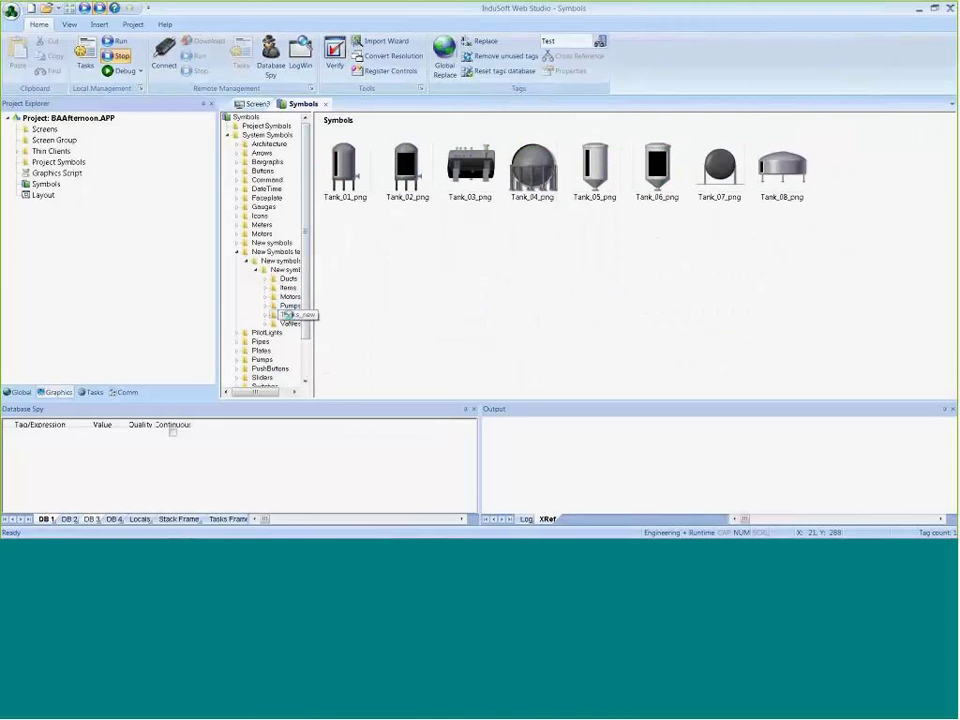
{"action": "left_click", "coordinate": [288, 324]}
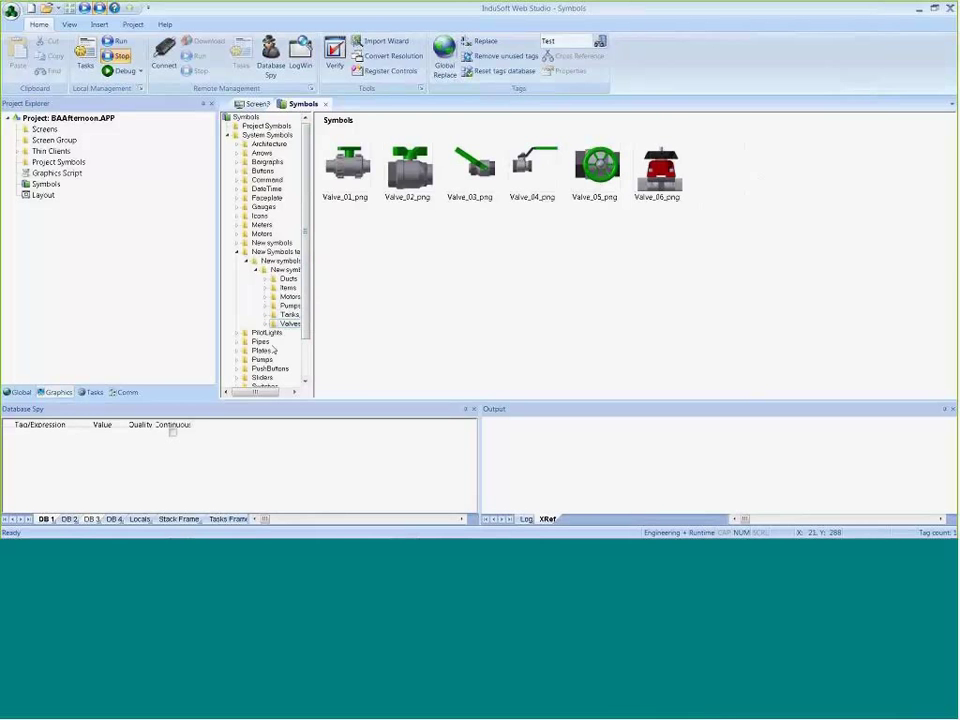
- Place the Tank_02_png symbol from the new tanks folder on the screen beside the bargraph rectangle
{"action": "left_click", "coordinate": [289, 315]}
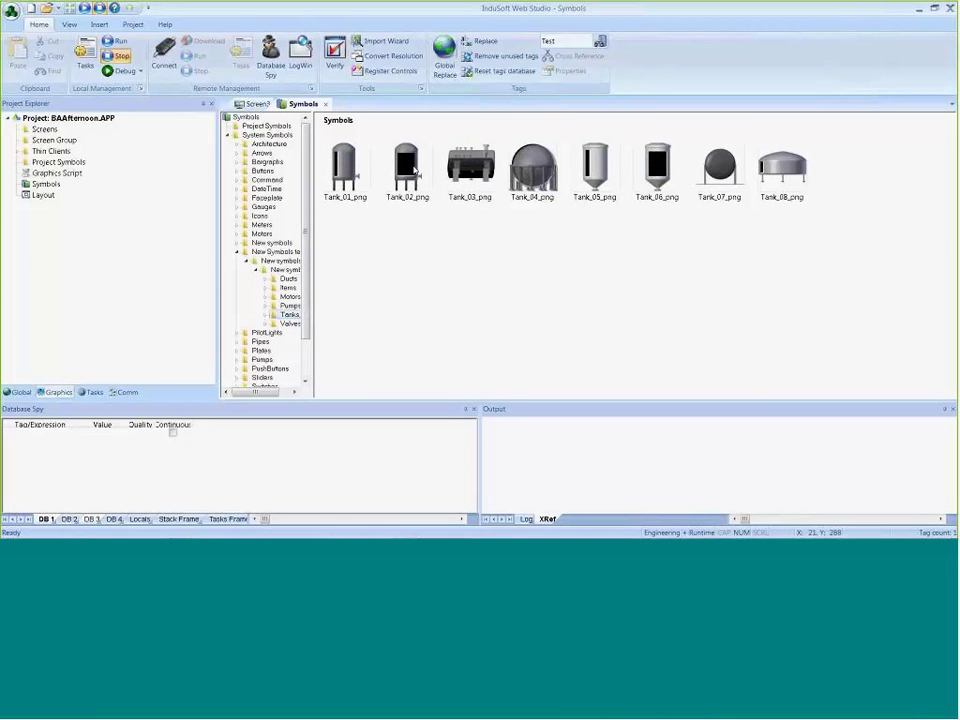
{"action": "left_click", "coordinate": [414, 170]}
{"action": "double_click", "coordinate": [414, 170]}
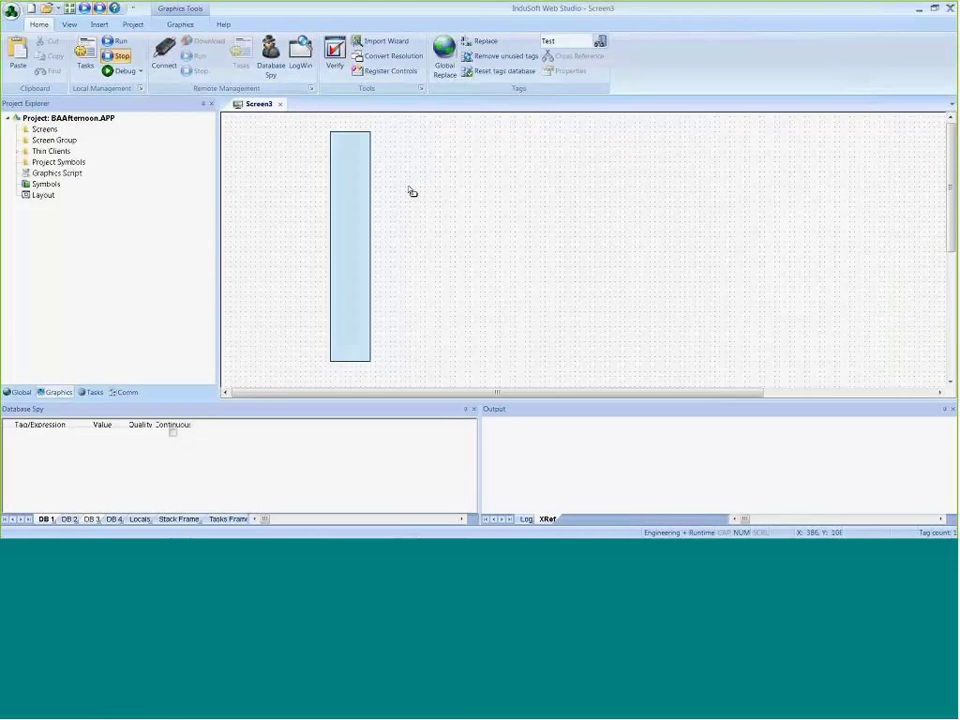
{"action": "left_click", "coordinate": [462, 260]}
- Assign the Level tag to the tank symbol's TagLevel property and close its properties
{"action": "double_click", "coordinate": [461, 217]}
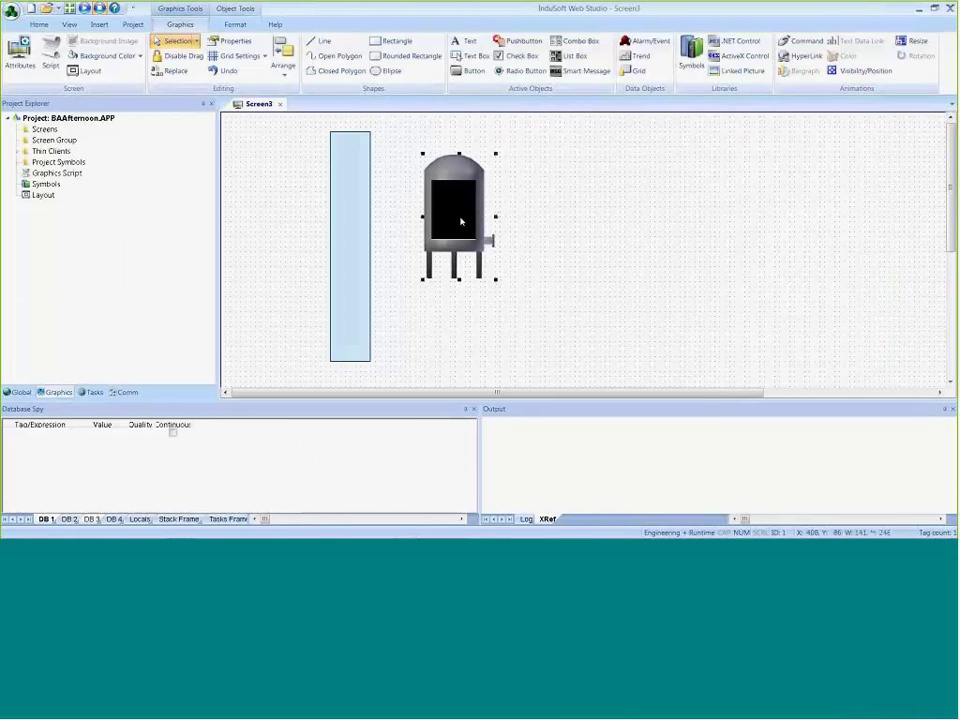
{"action": "double_click", "coordinate": [490, 256]}
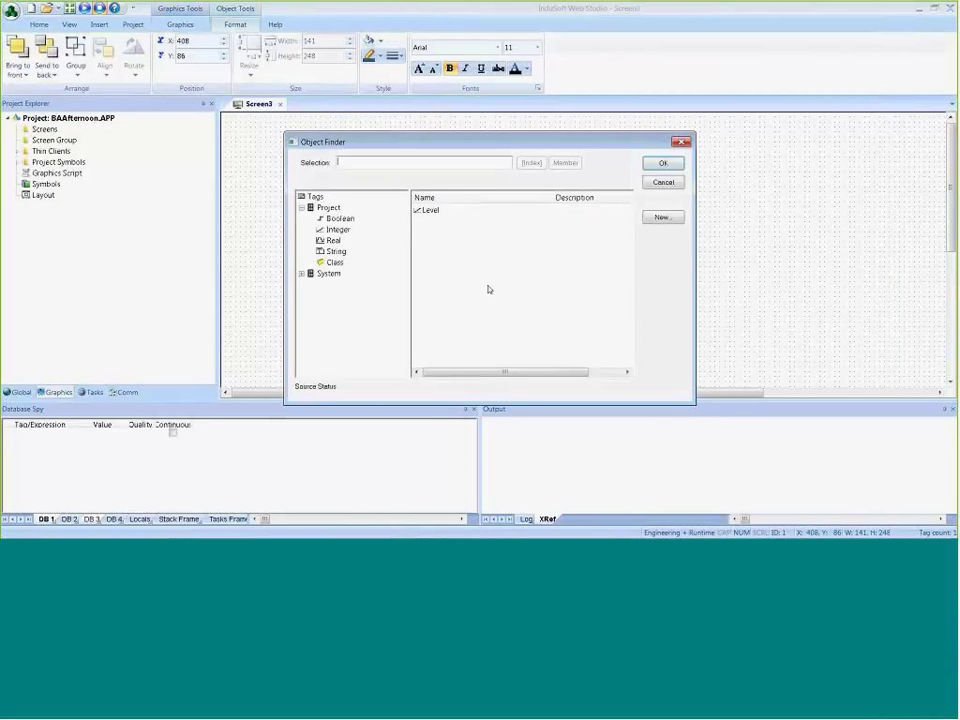
{"action": "left_click", "coordinate": [434, 211]}
{"action": "left_click", "coordinate": [666, 163]}
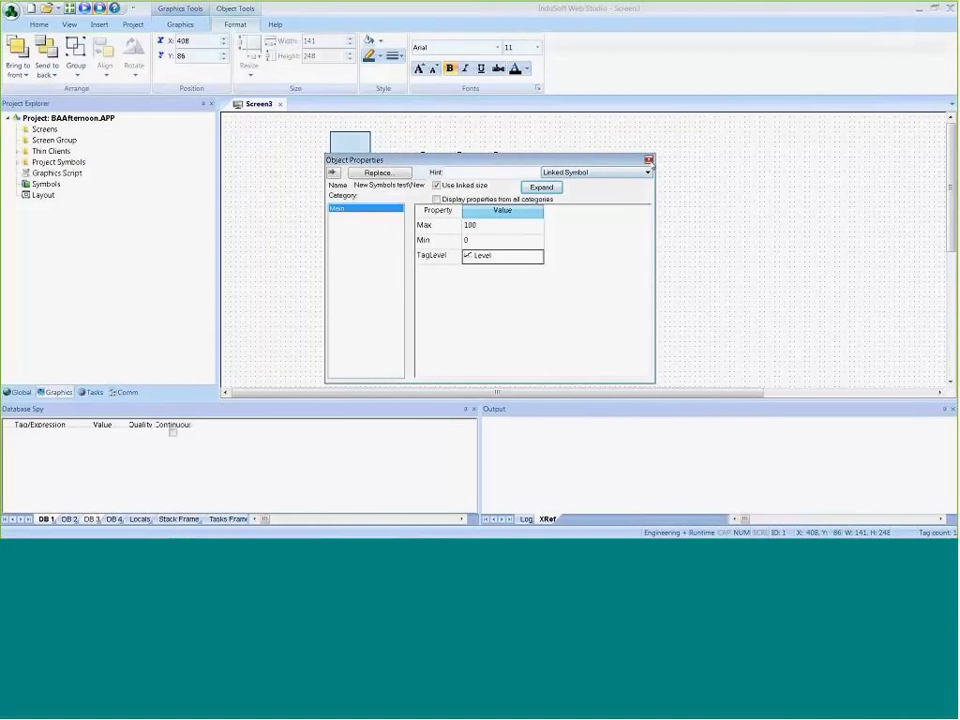
{"action": "left_click", "coordinate": [648, 160]}
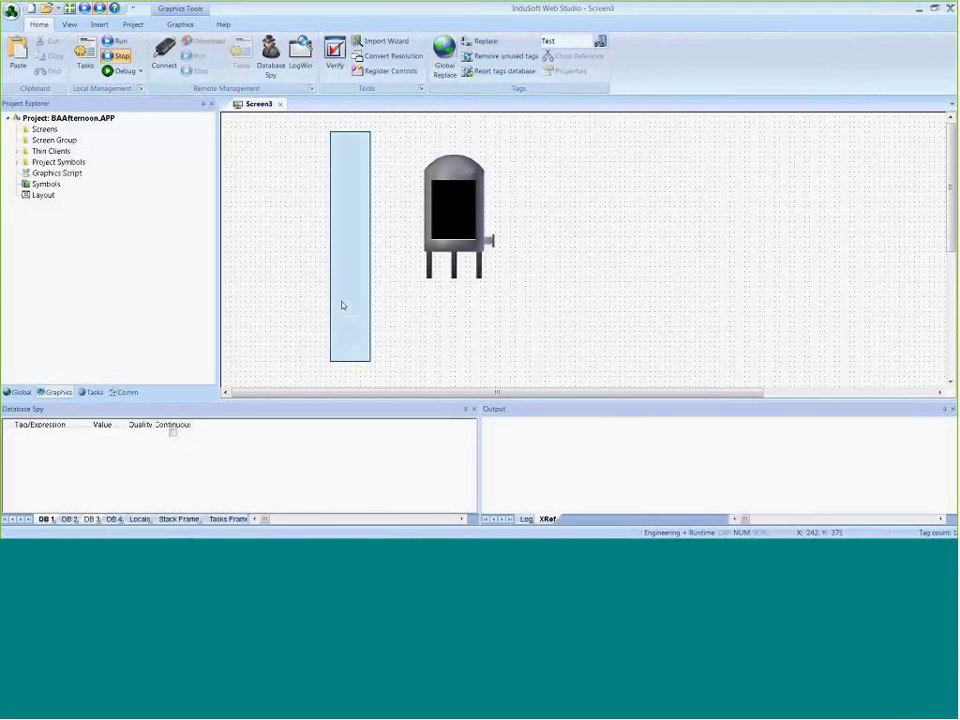
- Close the screen and save it under the file name Main
{"action": "left_click", "coordinate": [280, 104]}
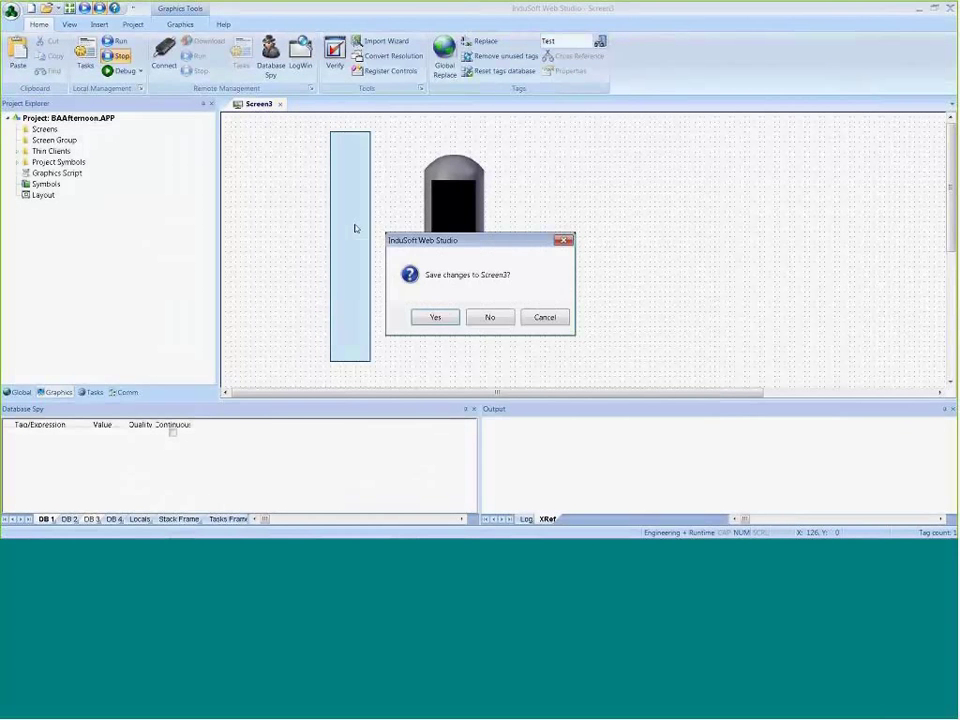
{"action": "left_click", "coordinate": [434, 318]}
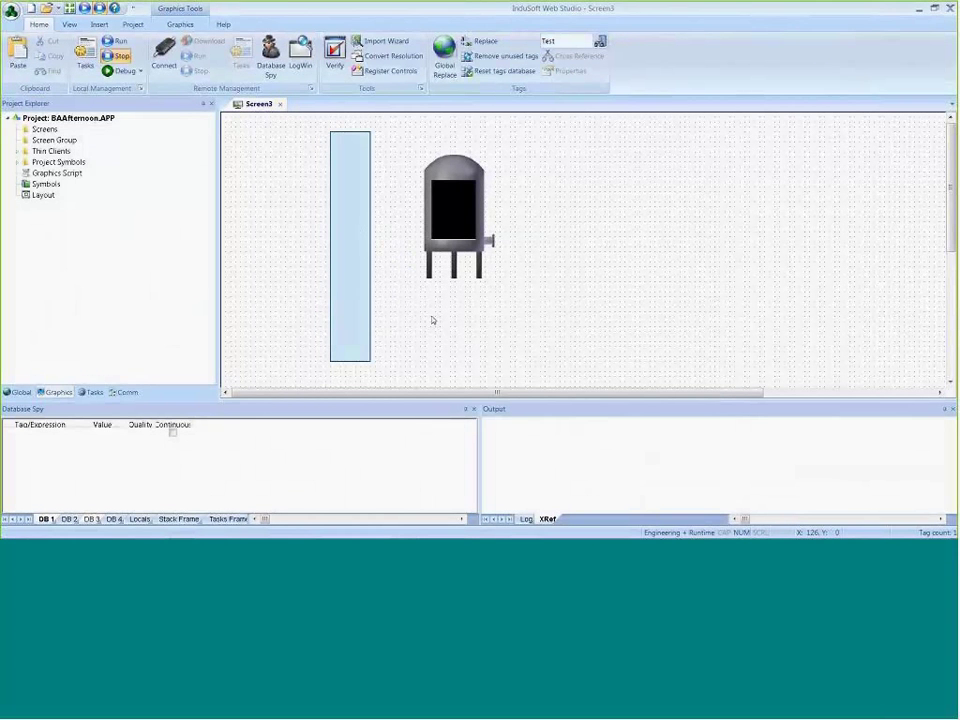
{"action": "type", "text": "Main"}
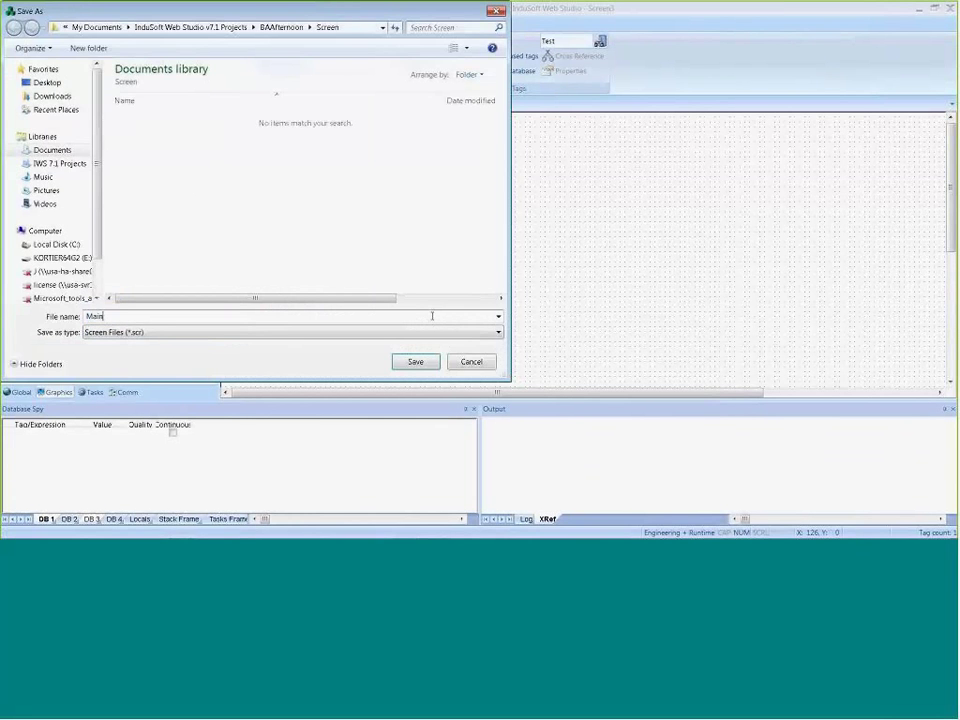
{"action": "key", "text": "Return"}
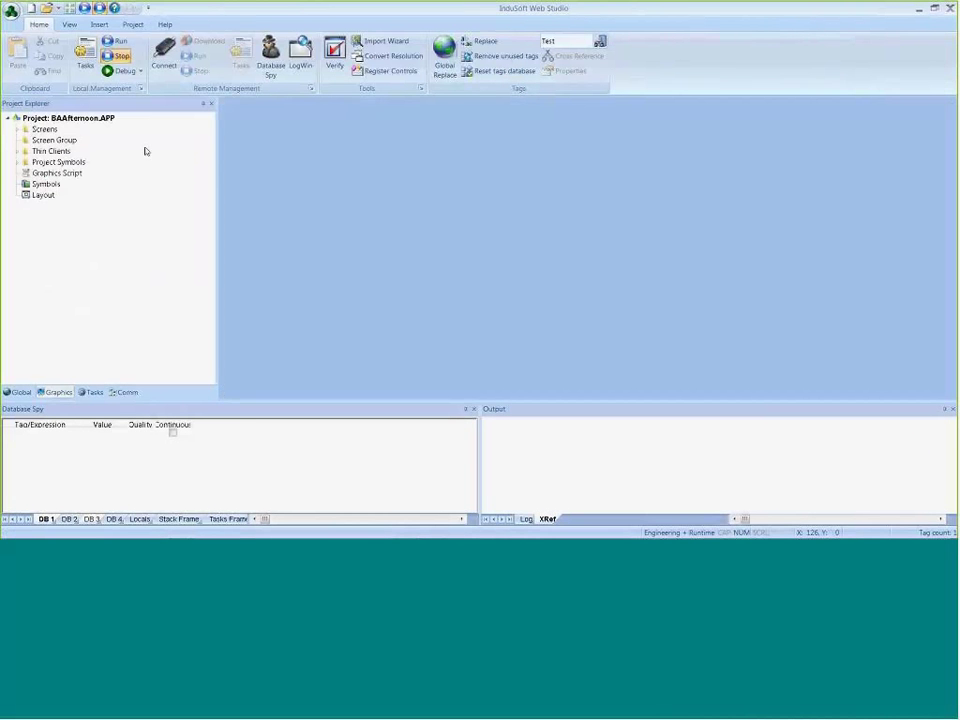
- Set the Main screen as the project's startup screen and run the project
{"action": "left_click", "coordinate": [19, 130]}
{"action": "right_click", "coordinate": [30, 137]}
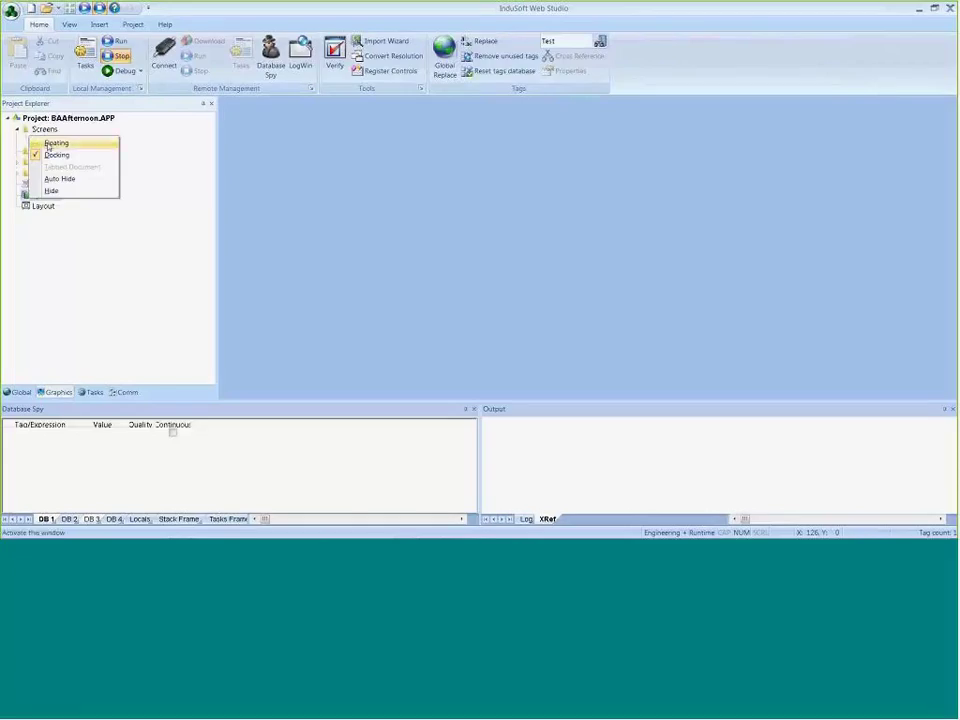
{"action": "key", "text": "Escape"}
{"action": "right_click", "coordinate": [55, 140]}
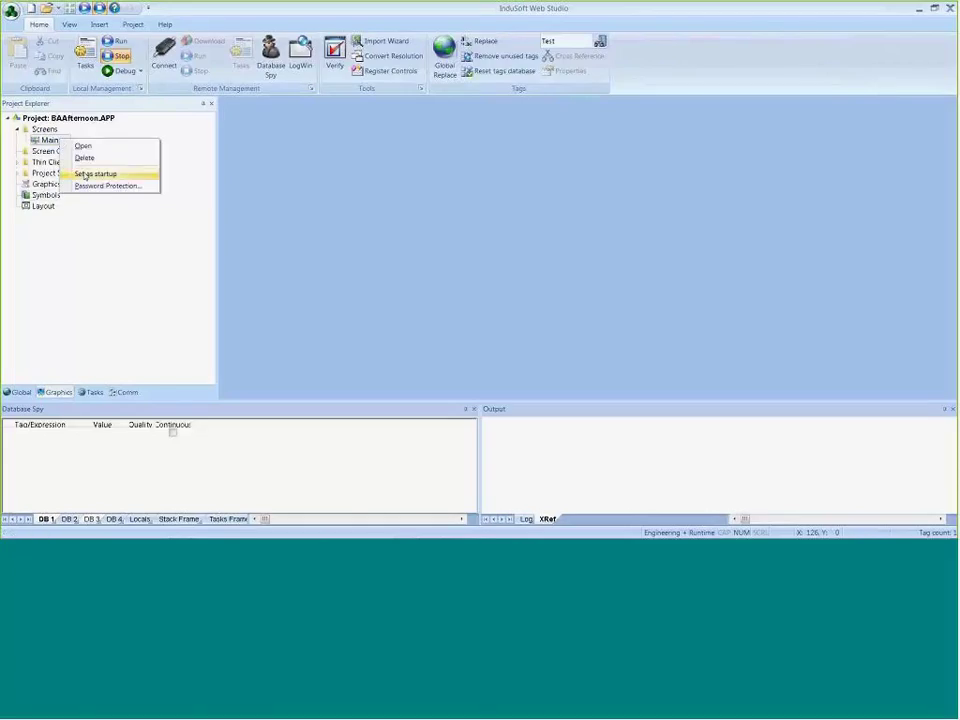
{"action": "left_click", "coordinate": [95, 171]}
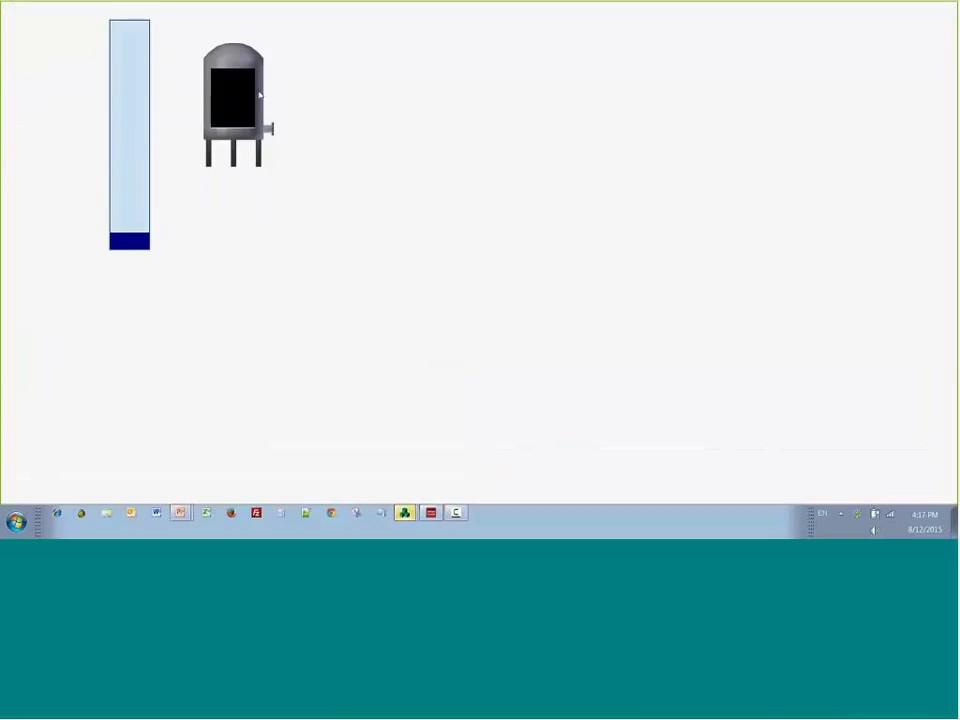
- Return from the running project to the development environment, reopen the Main screen and open the tank symbol's Max value
{"action": "key", "text": "alt+Tab"}
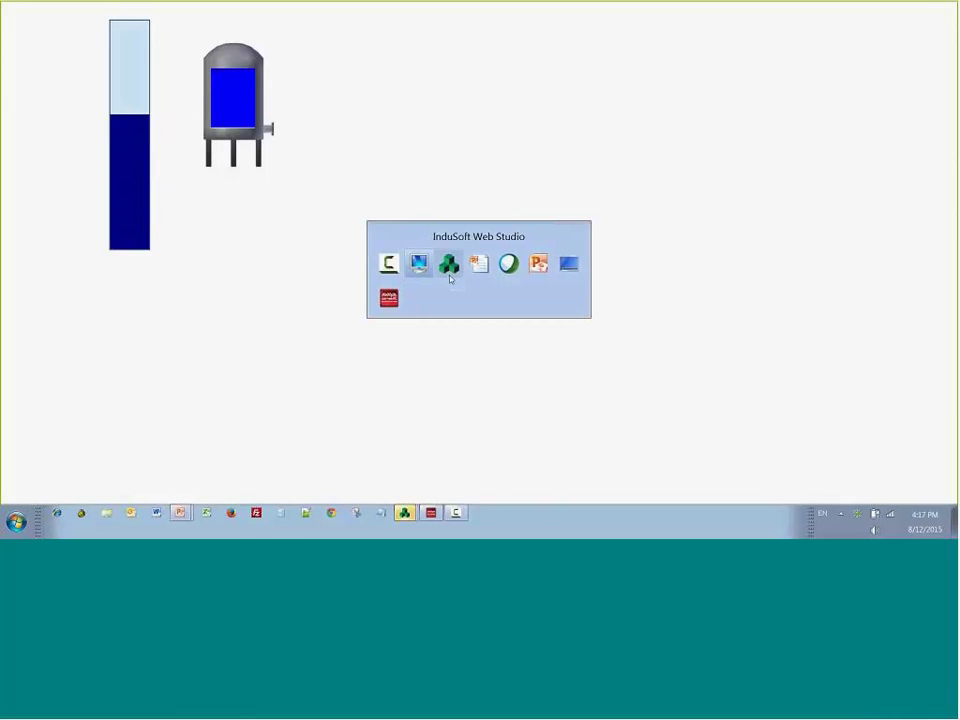
{"action": "left_click", "coordinate": [449, 266]}
{"action": "double_click", "coordinate": [55, 140]}
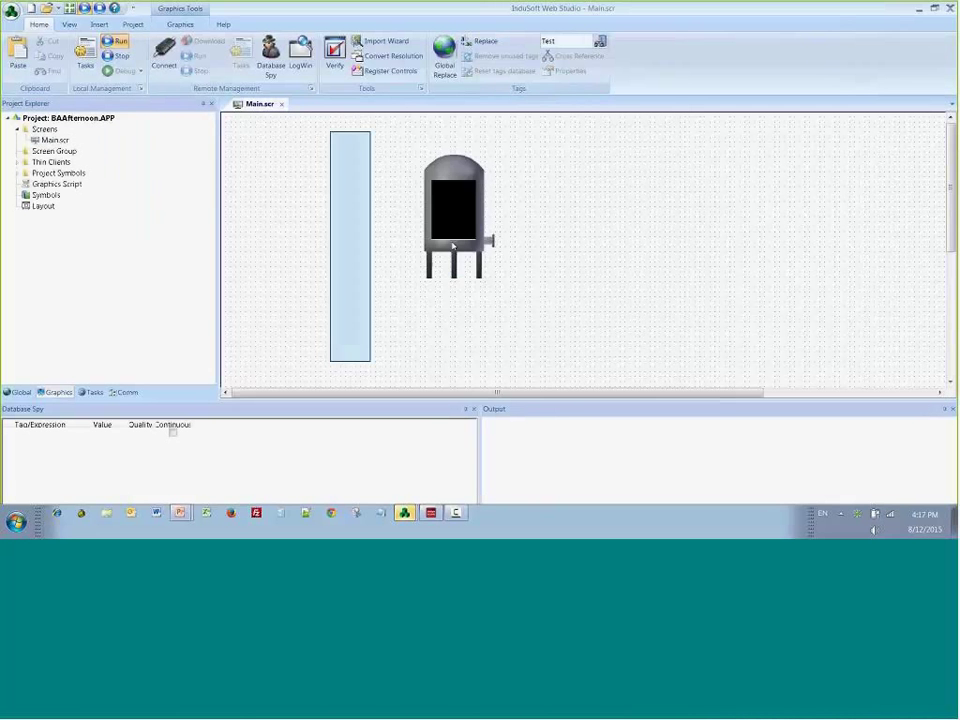
{"action": "double_click", "coordinate": [350, 240]}
{"action": "left_click", "coordinate": [474, 228]}
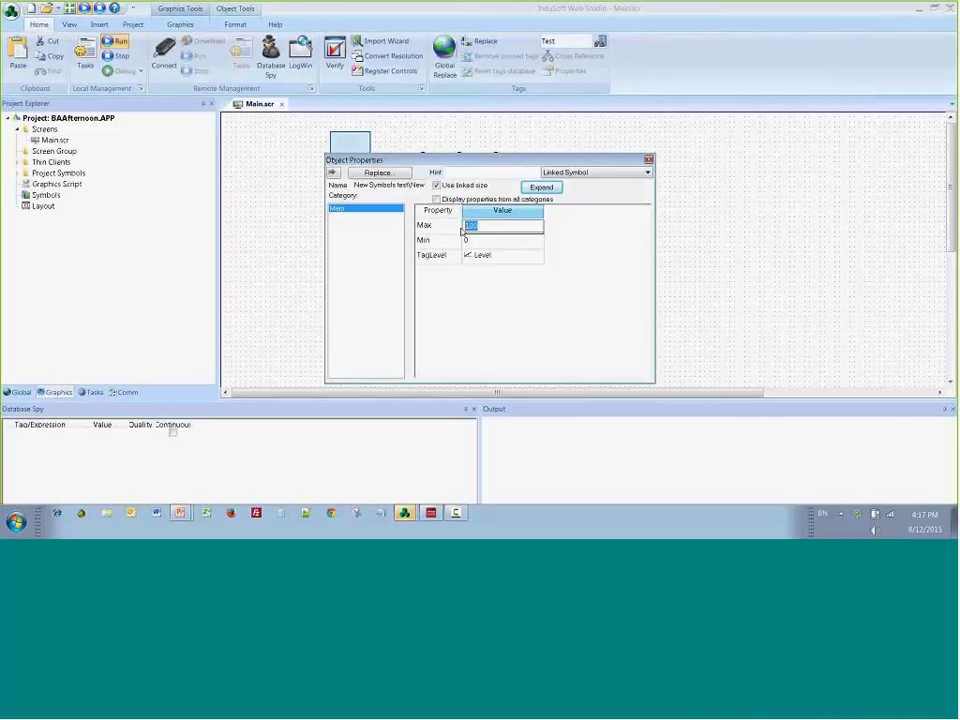
{"action": "key", "text": "Escape"}
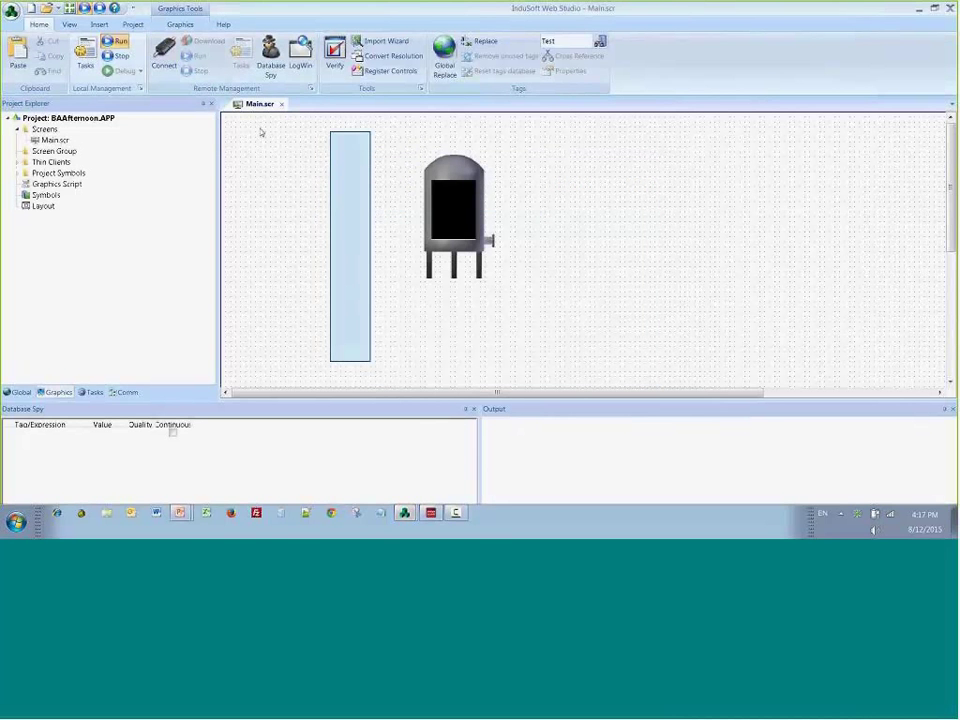